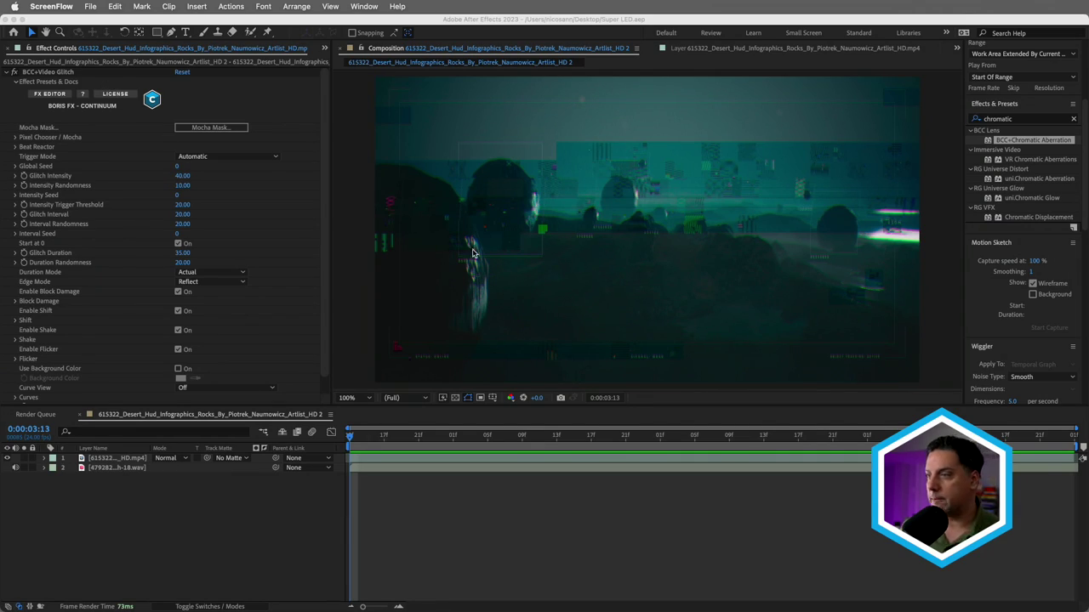
# Show the glitch-18.wav layer's waveform and preview the composition, stopping at 0:00:04:11.
pyautogui.click(538, 208)
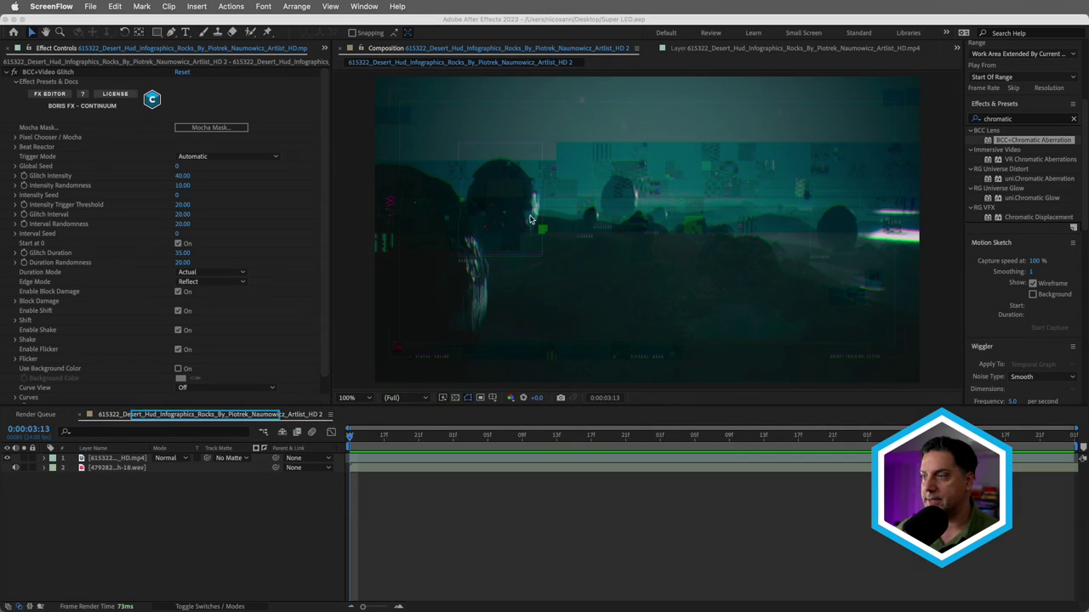
pyautogui.click(117, 470)
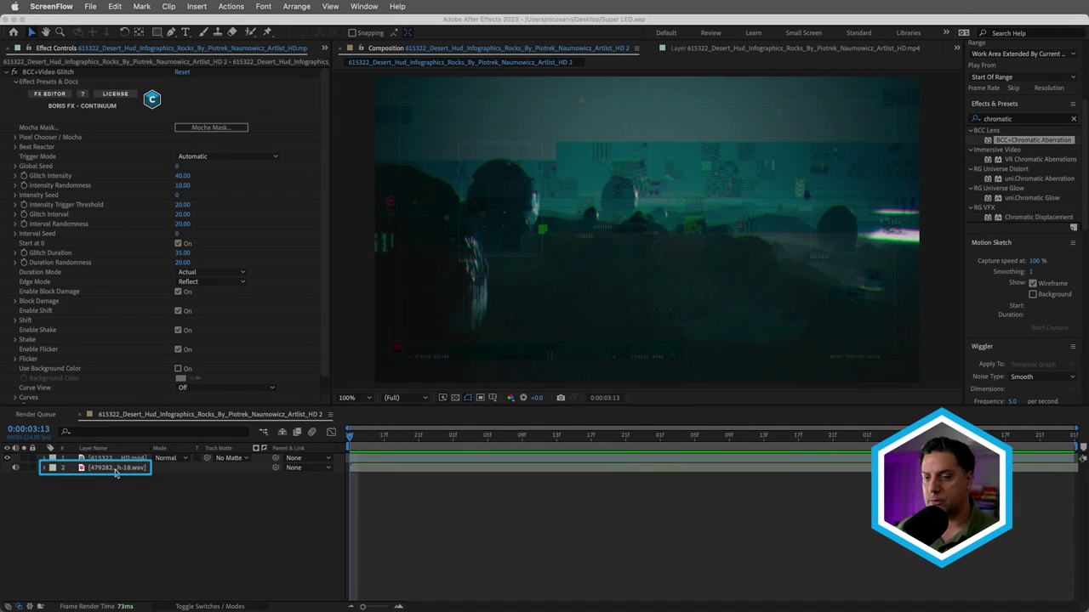
pyautogui.click(119, 511)
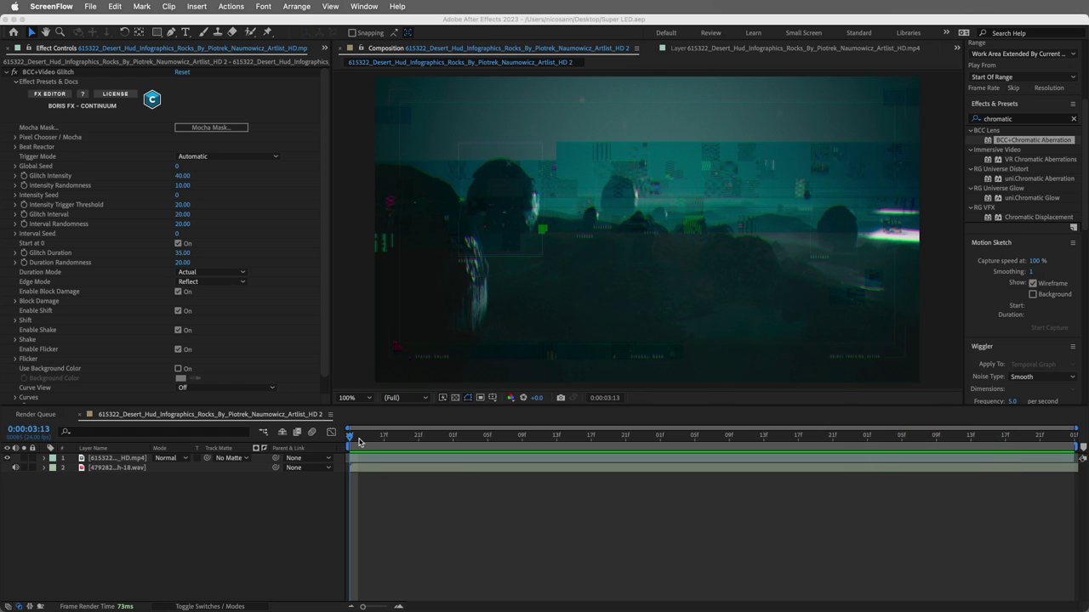
pyautogui.click(120, 470)
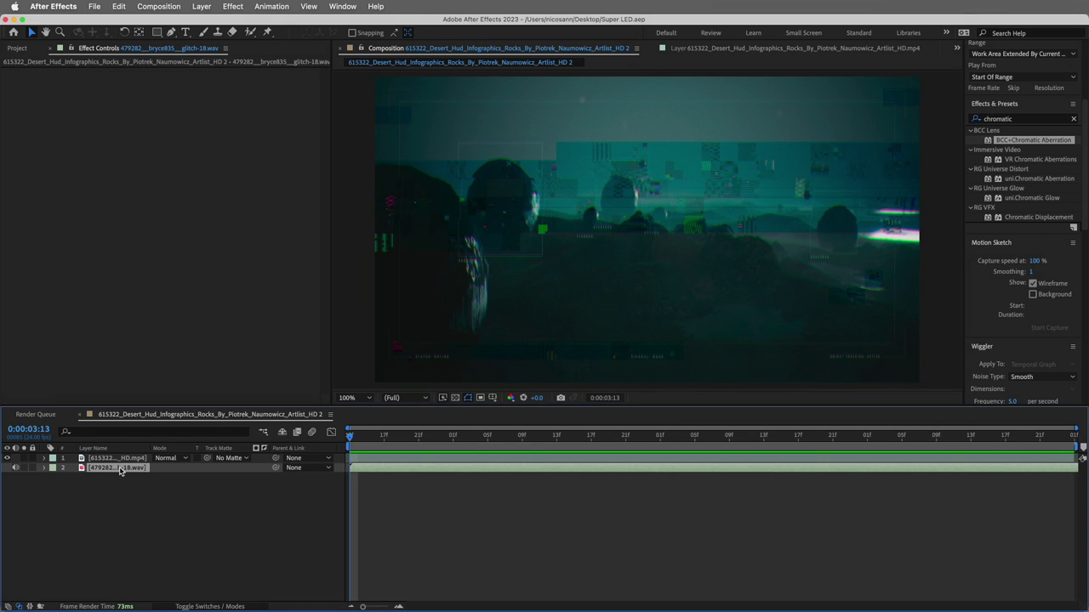
pyautogui.press('l')
pyautogui.press('l')
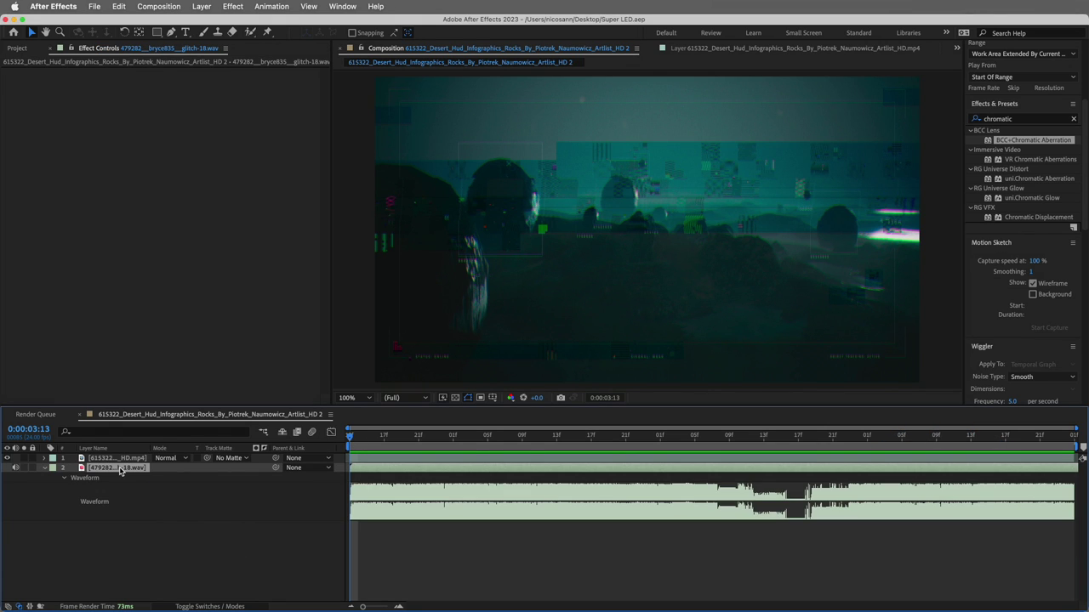
pyautogui.press('space')
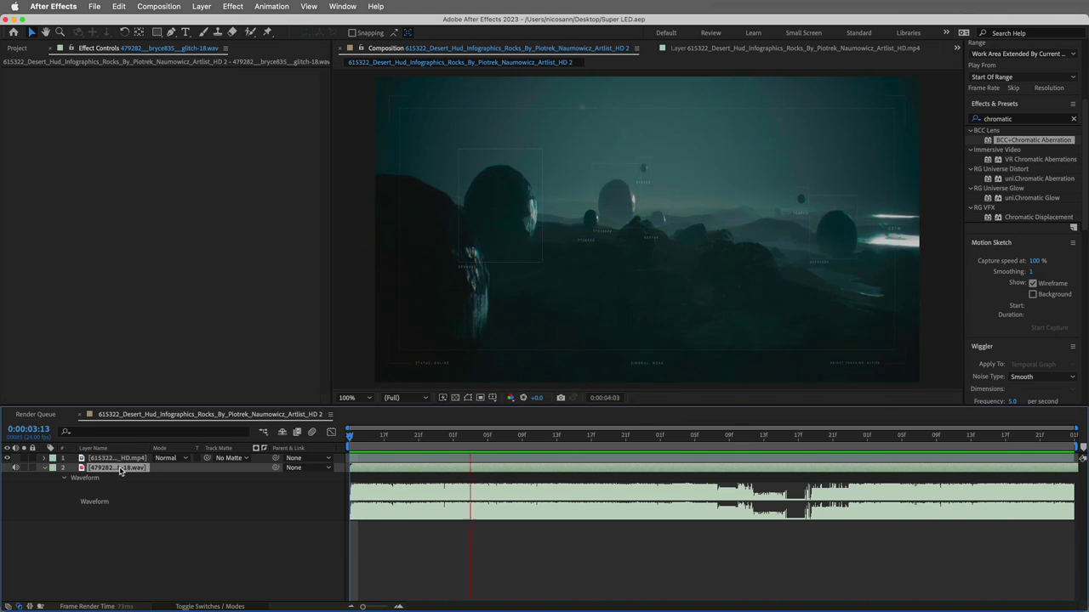
pyautogui.press('space')
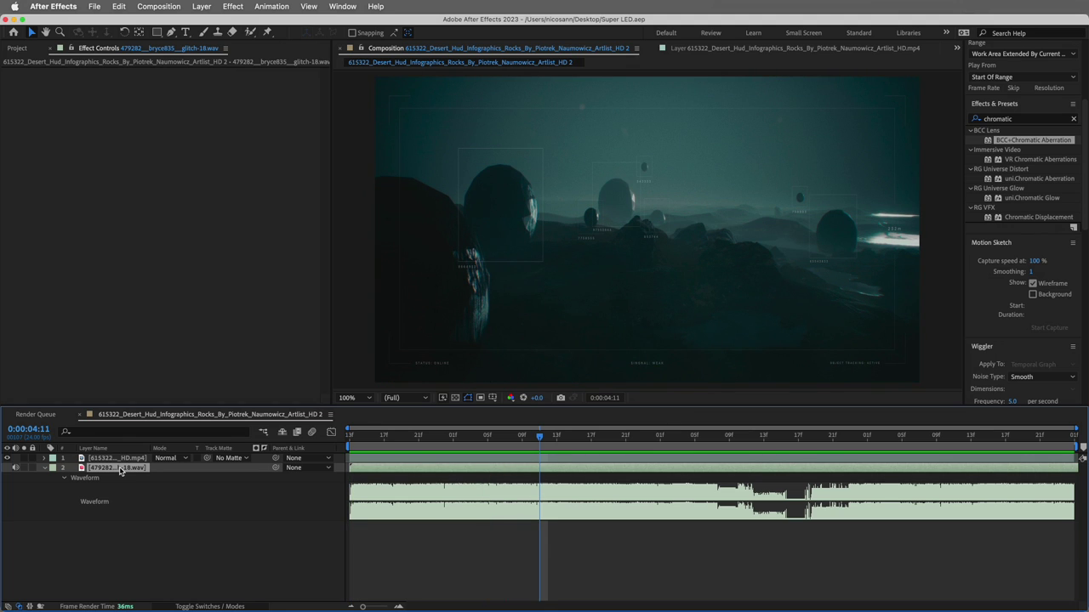
# On the desert clip at 0:00:05:02, enable Beat Reactor inside BCC+Video Glitch.
pyautogui.click(116, 458)
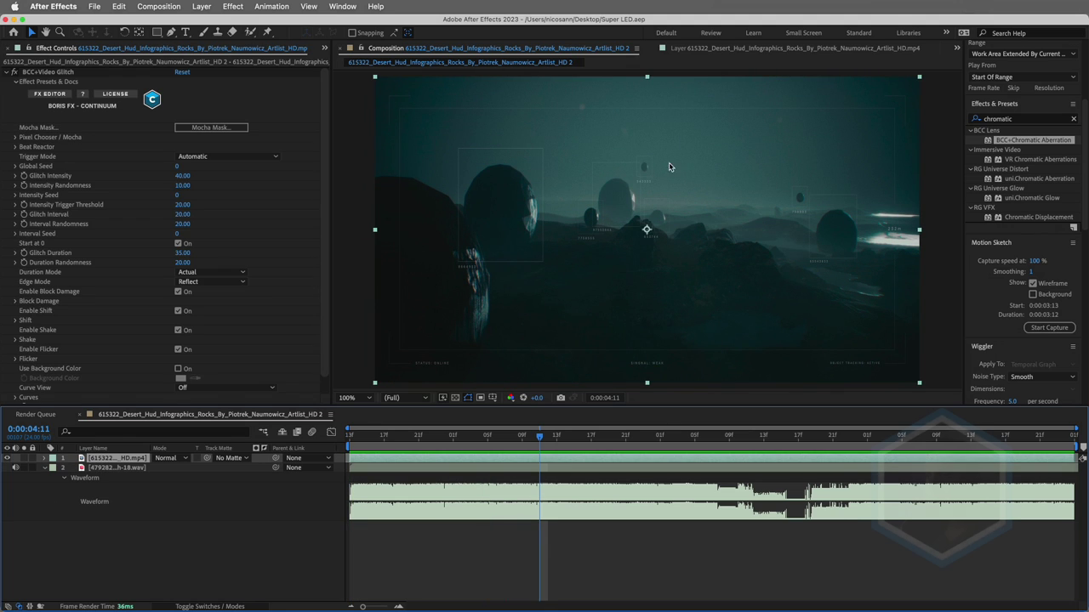
pyautogui.moveTo(581, 441); pyautogui.dragTo(667, 457)
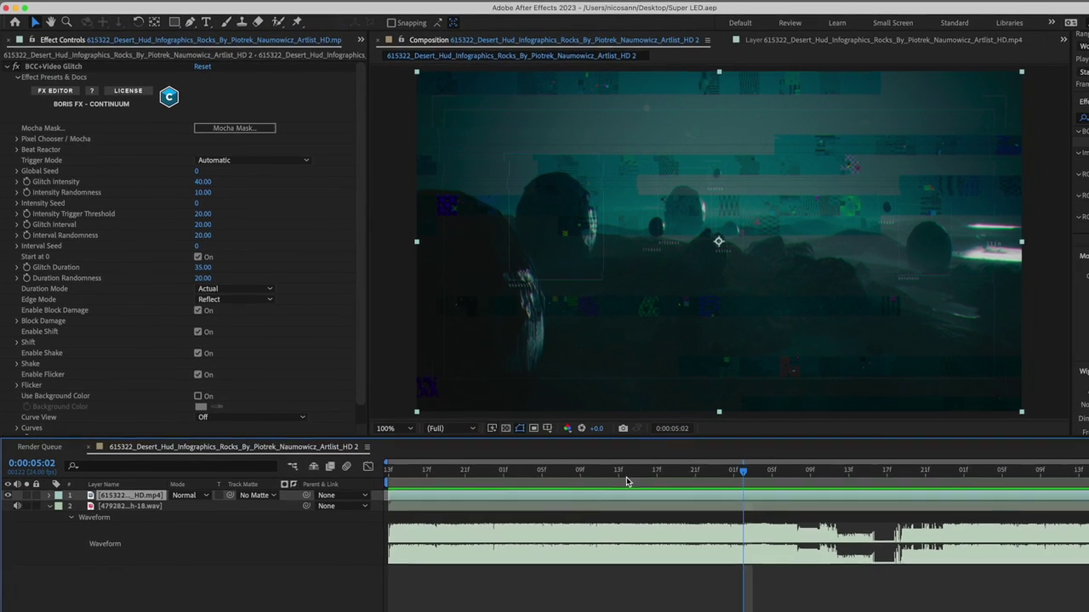
pyautogui.click(16, 151)
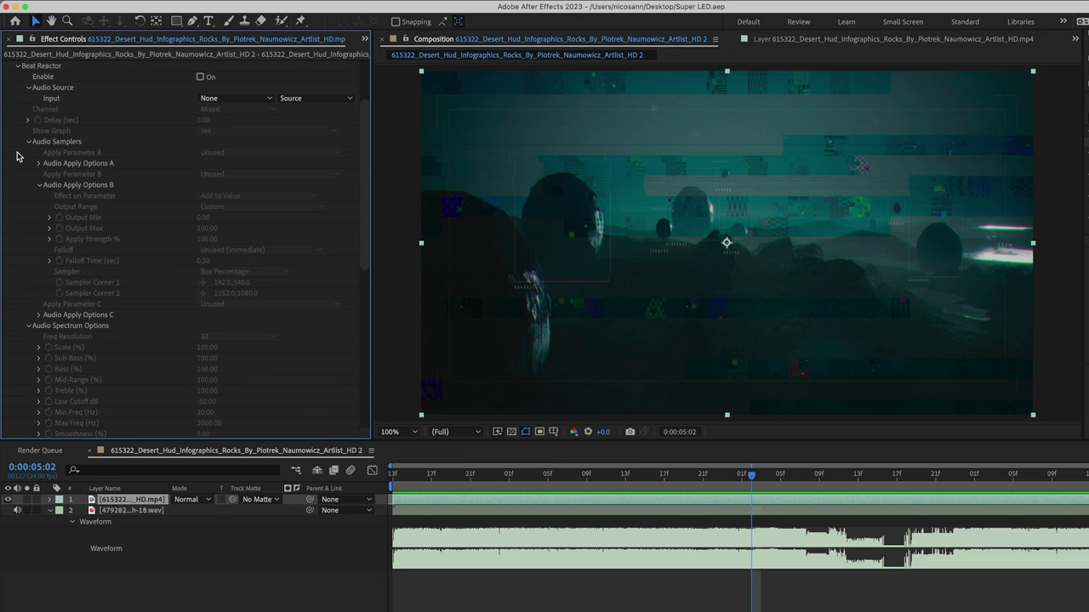
pyautogui.click(201, 77)
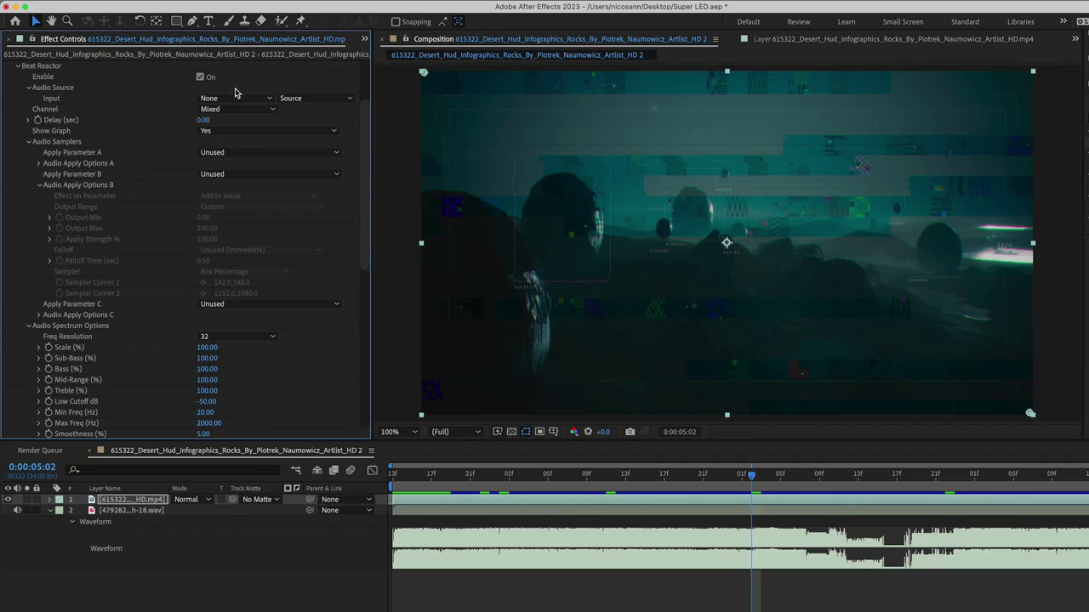
# Set Beat Reactor's audio source to glitch-18.wav, keeping Freq Resolution at 32 after trying 1024.
pyautogui.click(230, 97)
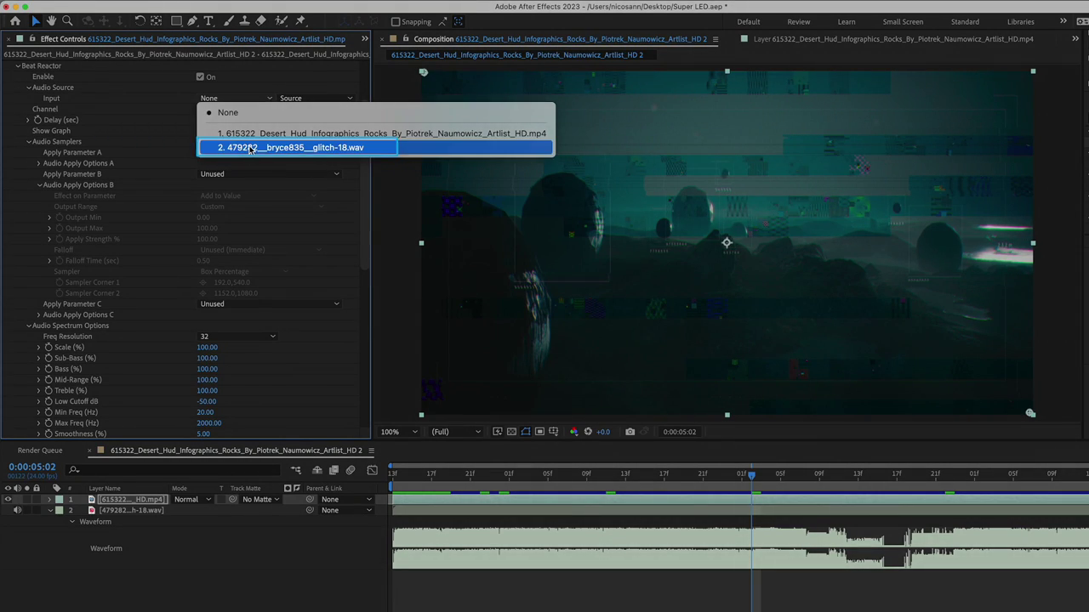
pyautogui.click(248, 150)
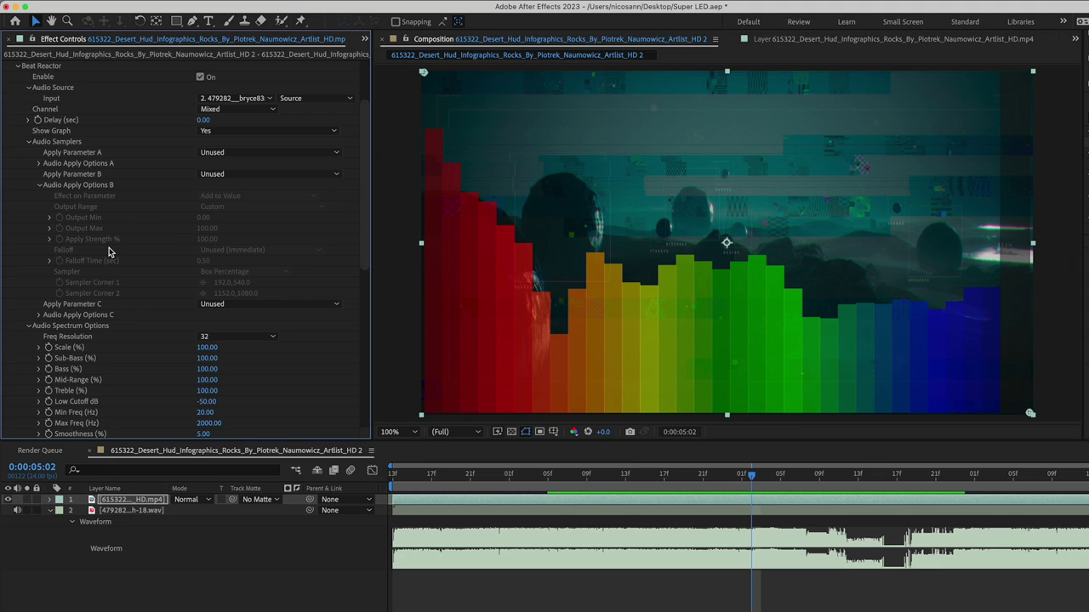
pyautogui.scroll(-5, 119, 242)
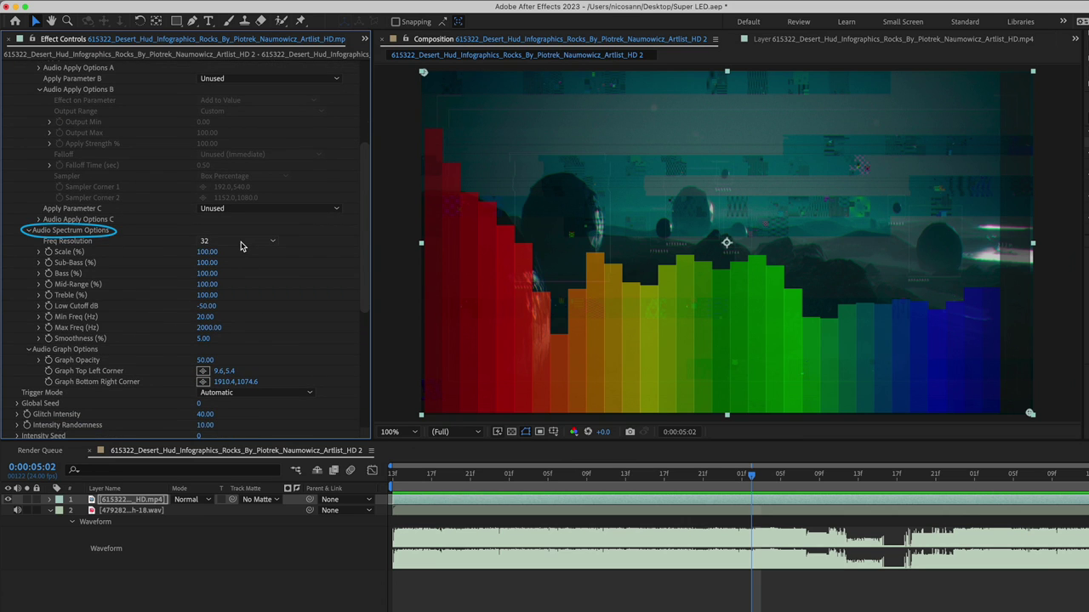
pyautogui.click(241, 242)
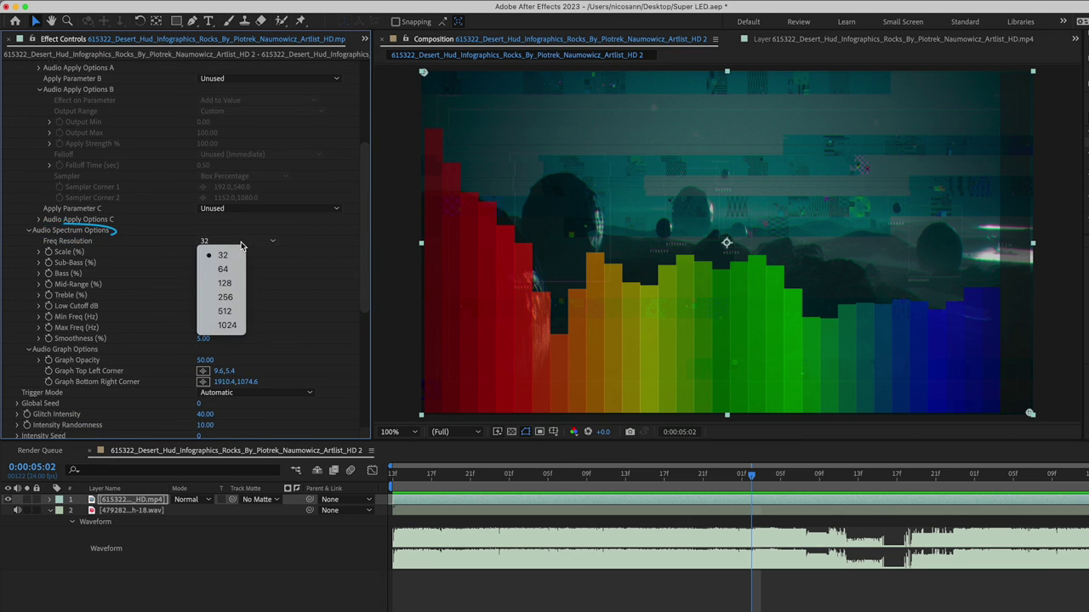
pyautogui.click(227, 327)
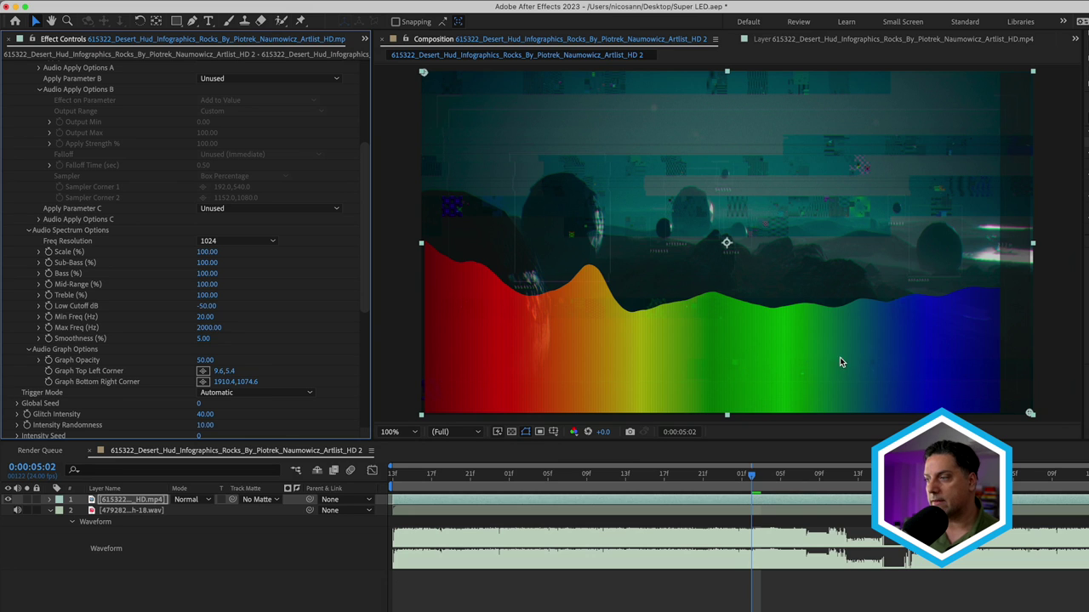
pyautogui.click(240, 242)
pyautogui.click(219, 252)
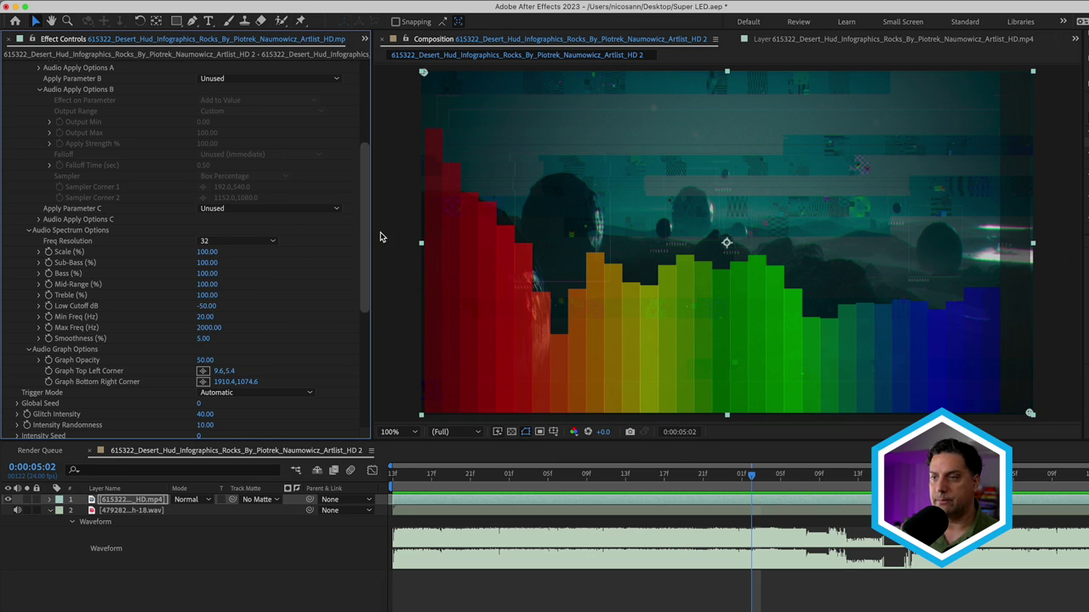
pyautogui.moveTo(364, 236); pyautogui.dragTo(366, 172)
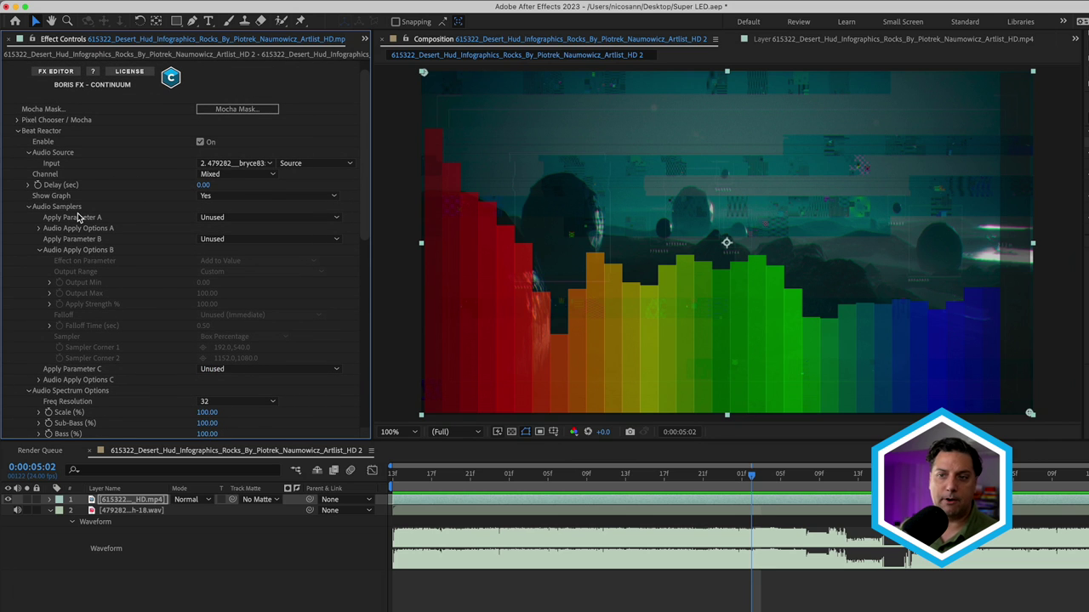
# Set Apply Parameter A to Glitch Intensity and expand Audio Apply Options A.
pyautogui.click(250, 223)
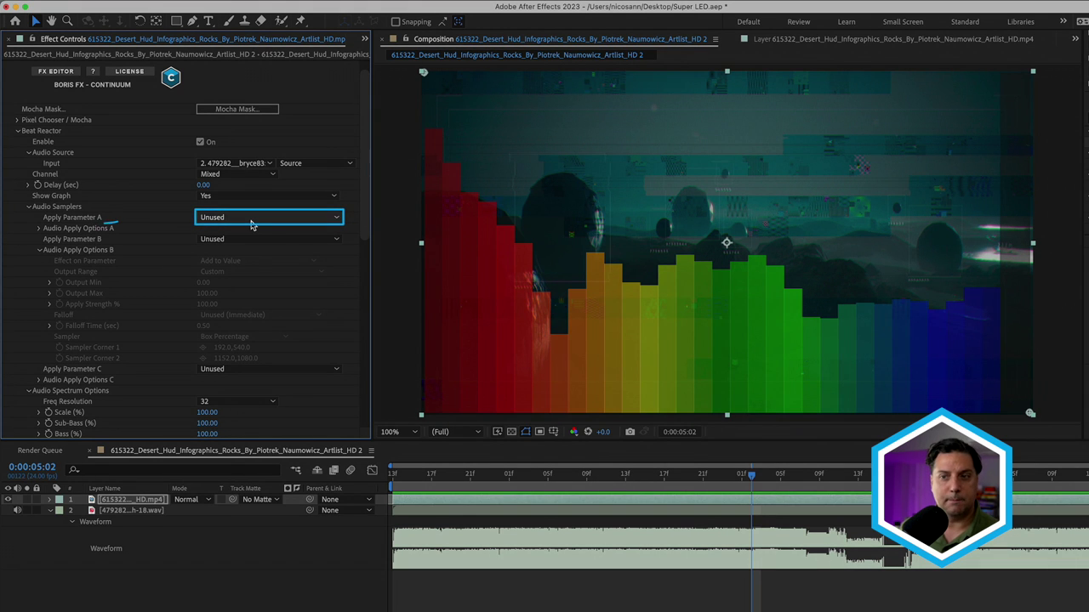
pyautogui.click(252, 222)
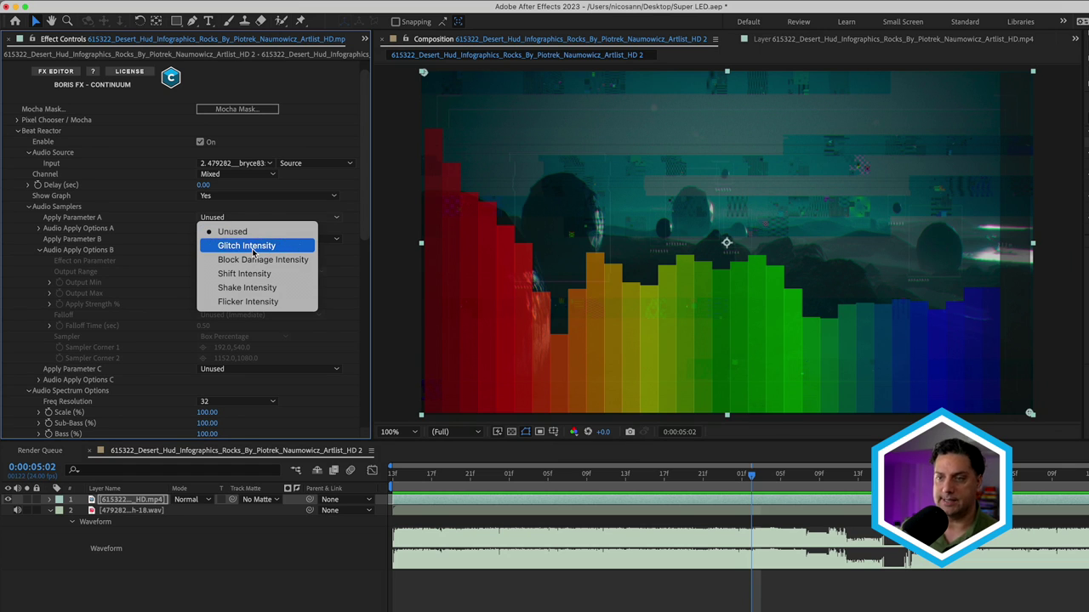
pyautogui.click(252, 248)
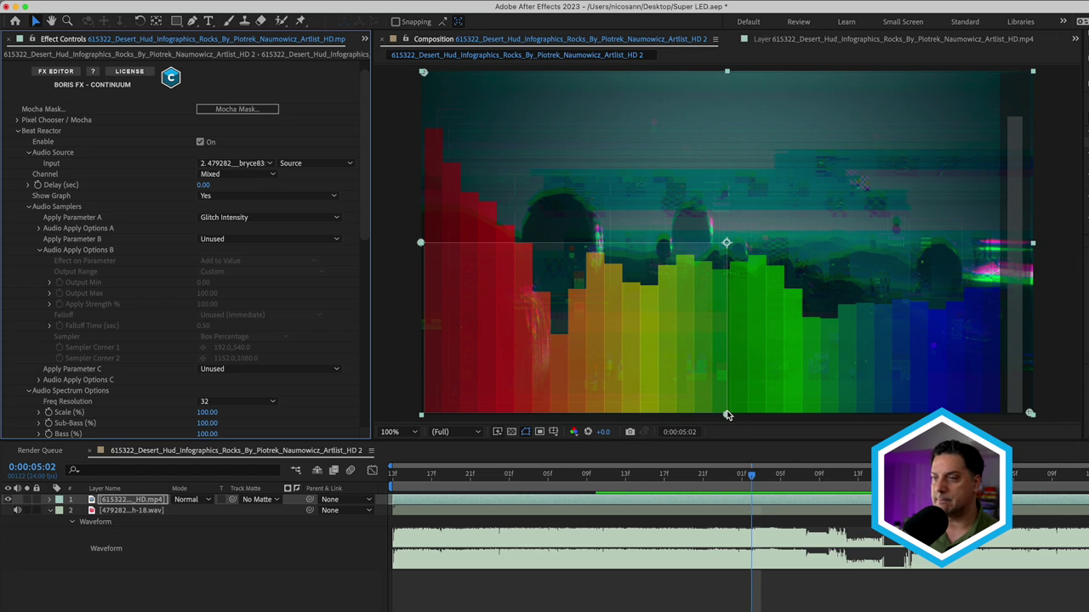
pyautogui.click(38, 228)
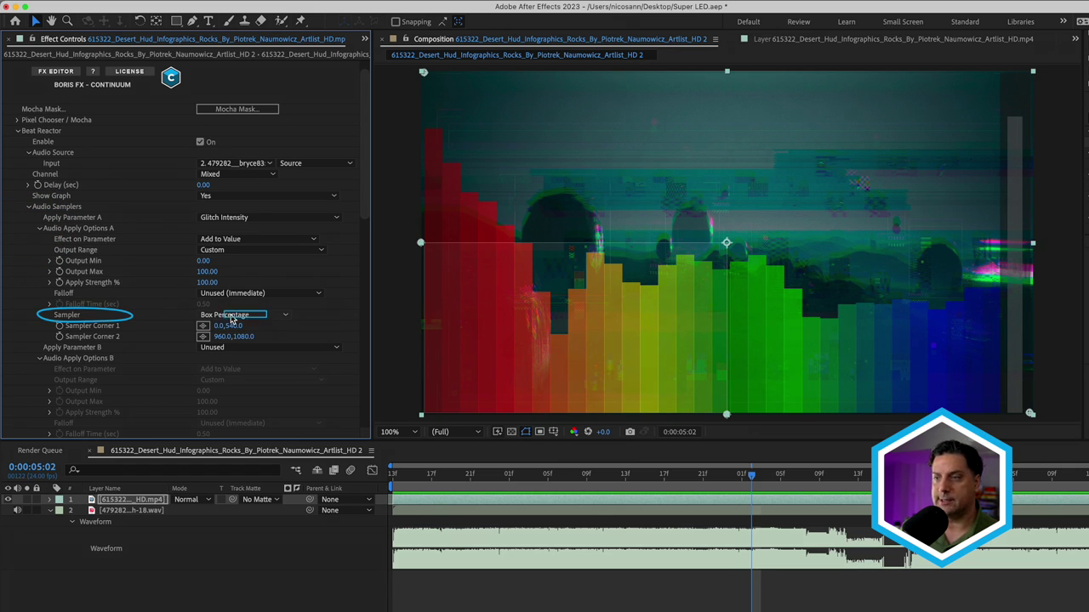
# Resize the Glitch Intensity sampler box over the leftmost bass bars, checking it at 0:00:06:00.
pyautogui.moveTo(430, 246); pyautogui.dragTo(442, 156)
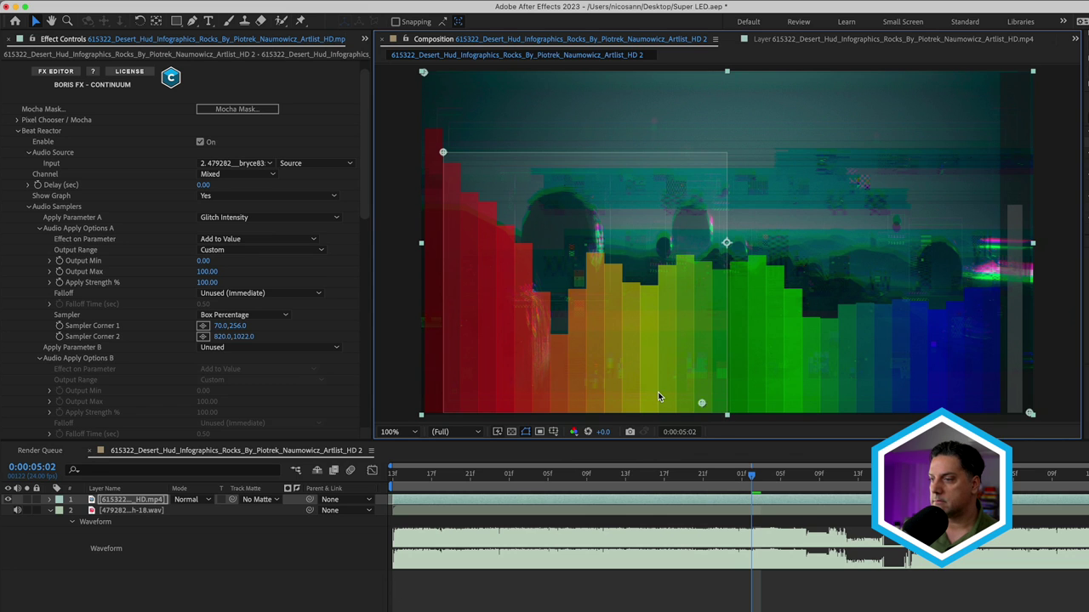
pyautogui.moveTo(657, 395); pyautogui.dragTo(476, 417)
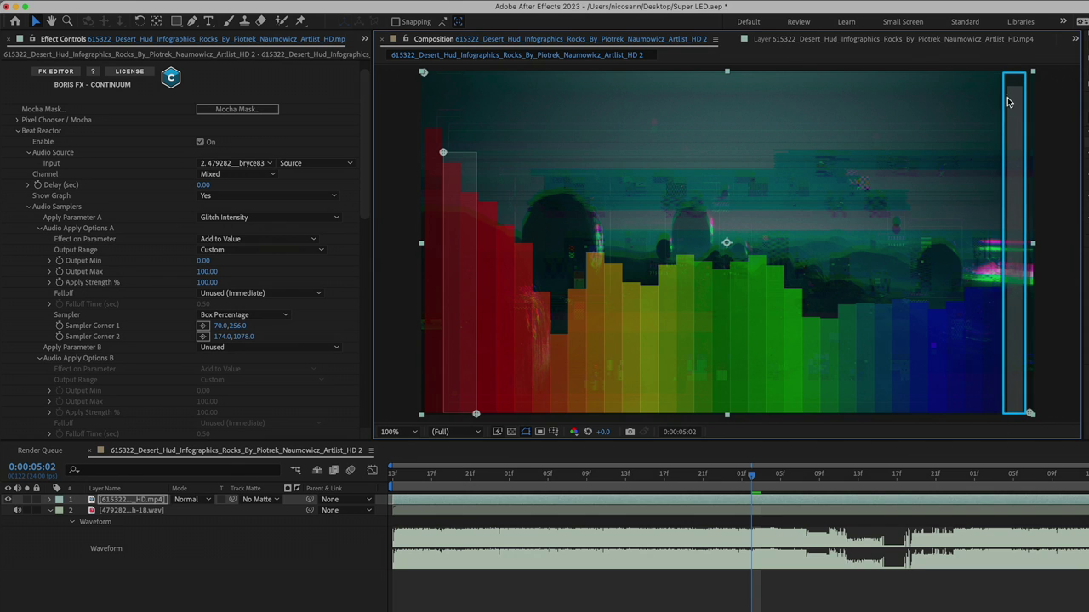
pyautogui.click(742, 474)
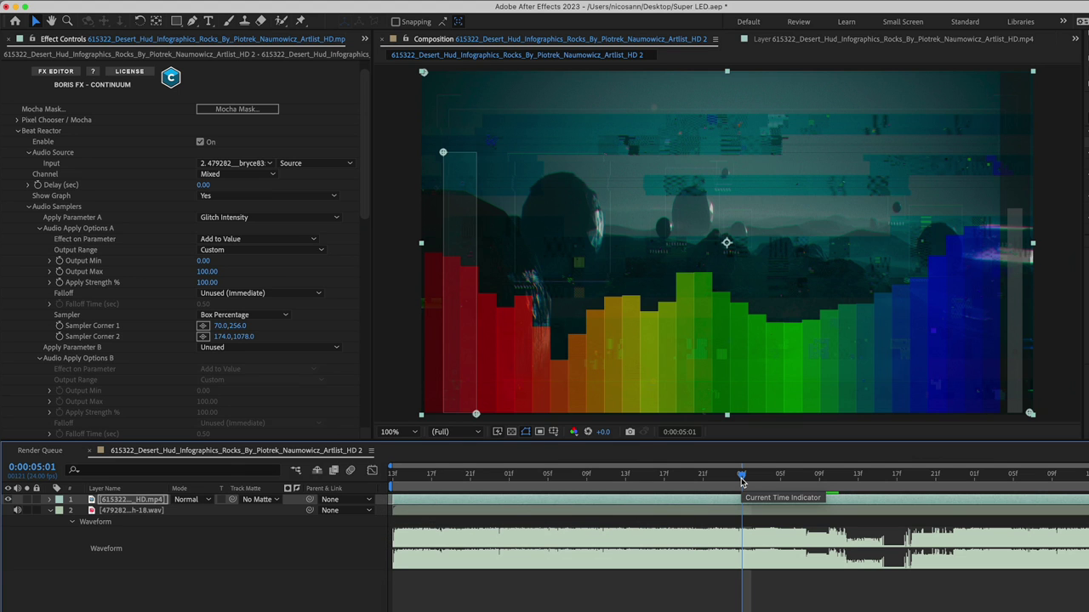
pyautogui.moveTo(742, 482); pyautogui.dragTo(1080, 496)
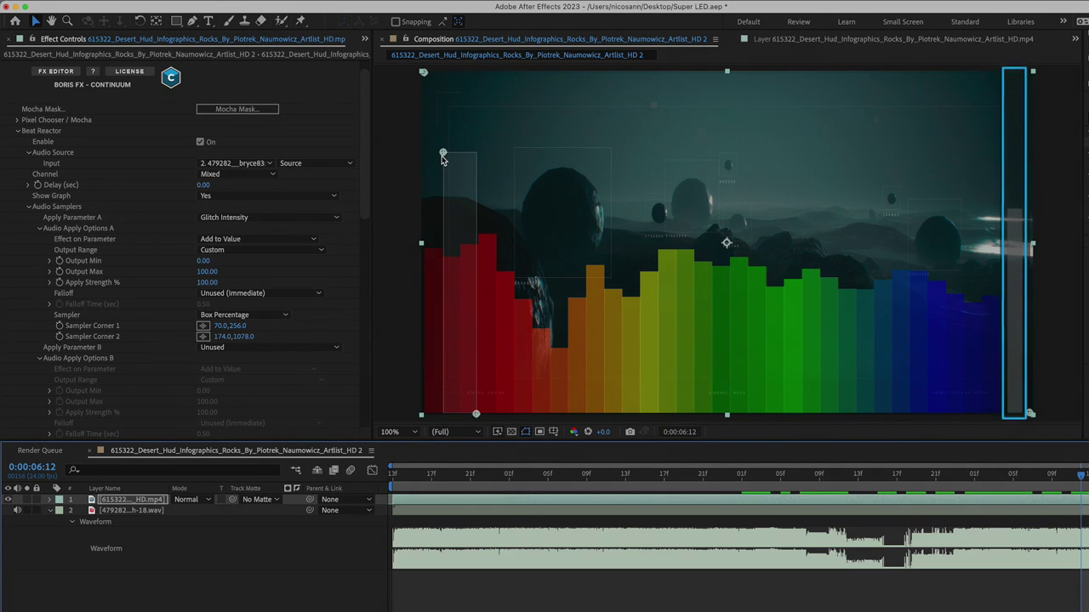
pyautogui.moveTo(442, 154); pyautogui.dragTo(444, 193)
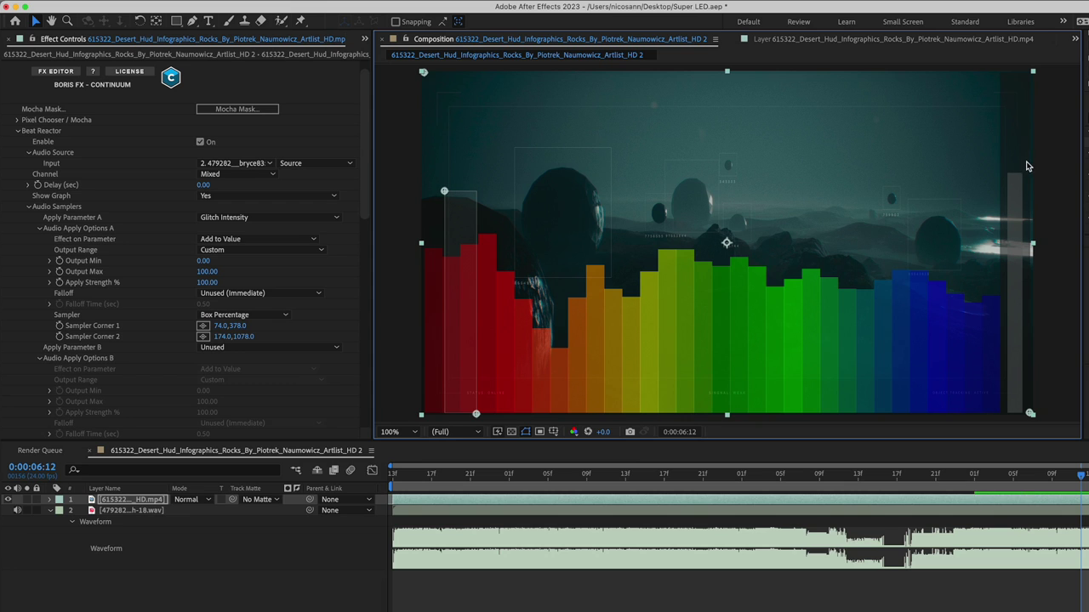
# Settle Sampler Corner 1 at 60,400 and set Beat Reactor's Show Graph to No.
pyautogui.moveTo(444, 190); pyautogui.dragTo(440, 198)
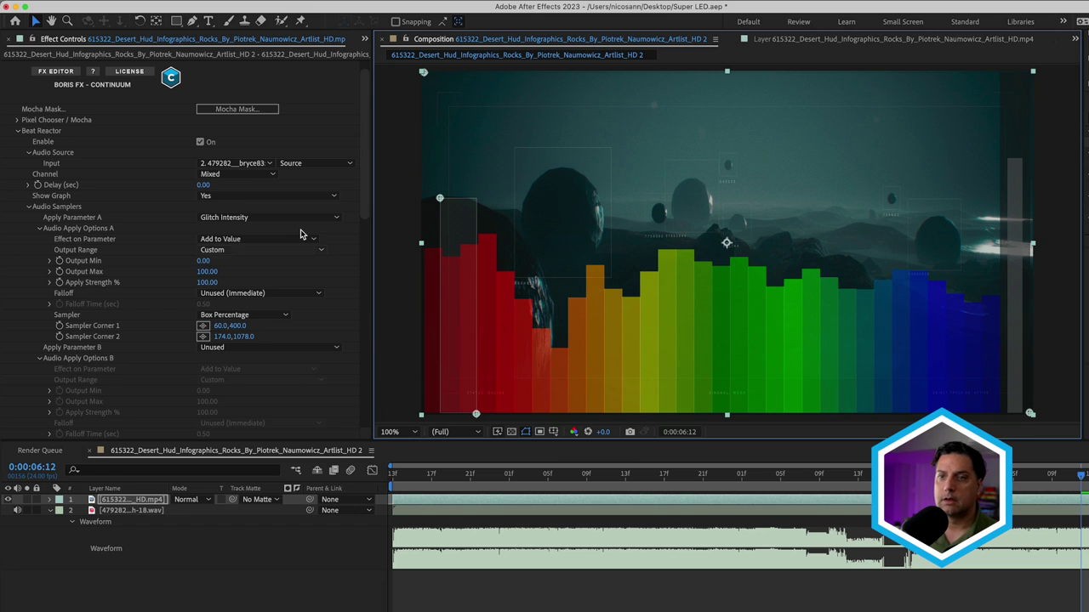
pyautogui.click(240, 197)
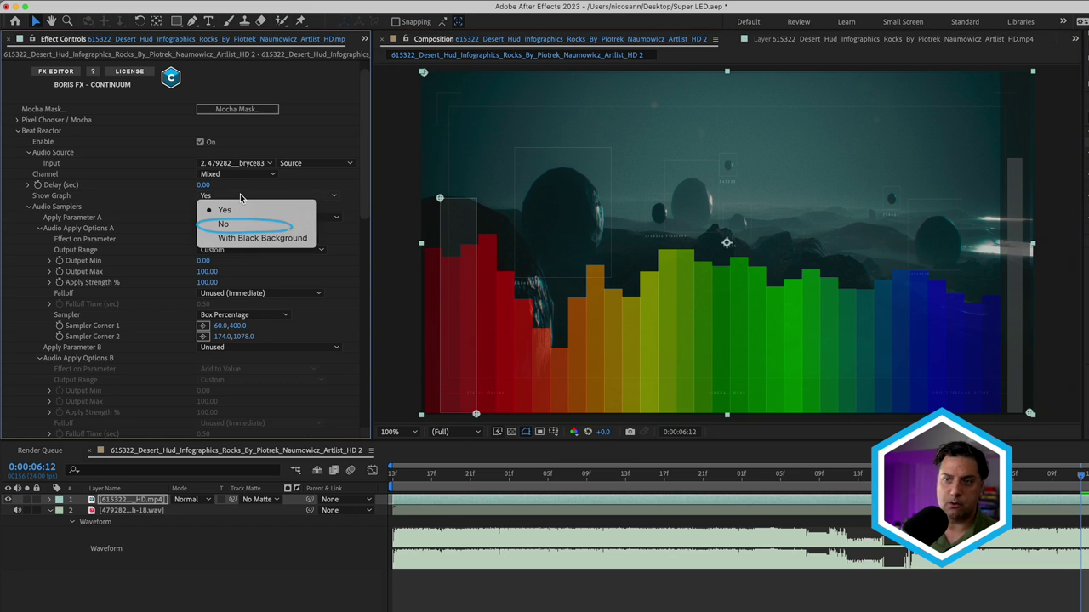
pyautogui.click(241, 225)
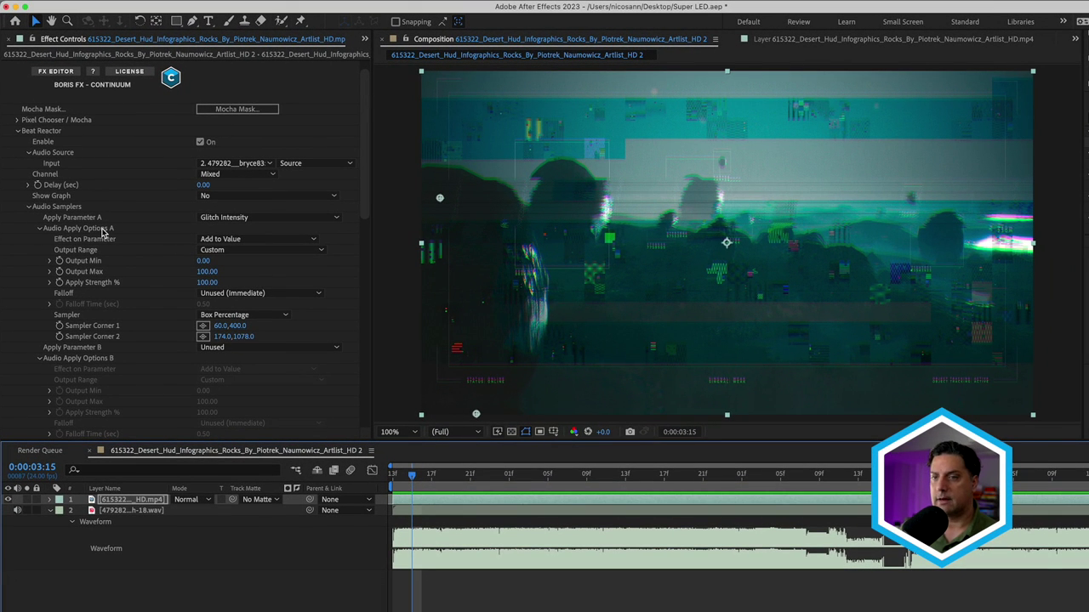
# Set sampler A's Falloff to Quadratic Soft and collapse Audio Apply Options A.
pyautogui.scroll(-2, 99, 258)
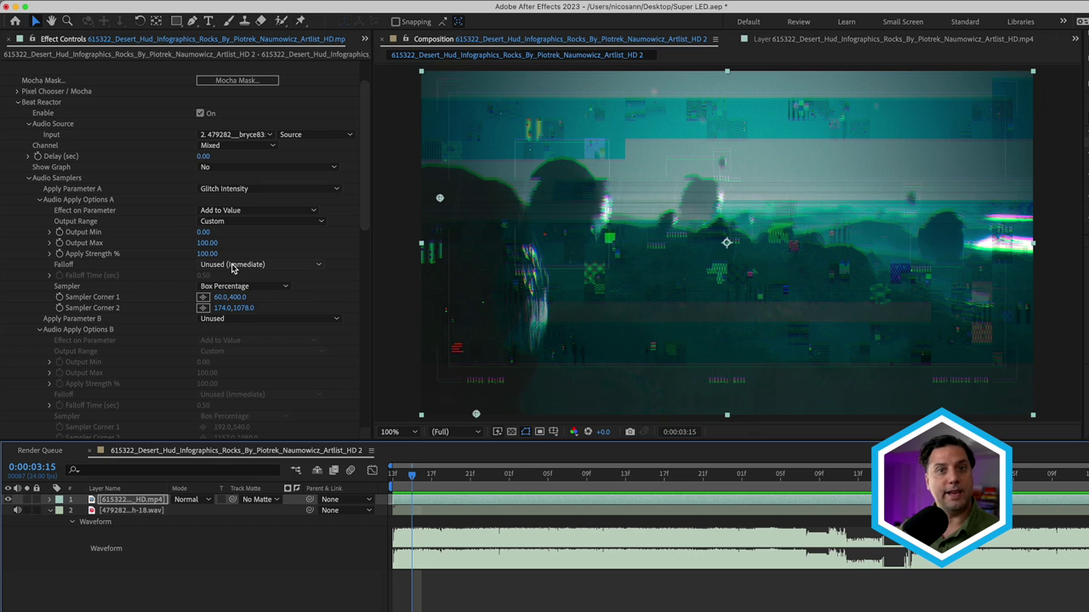
pyautogui.click(234, 266)
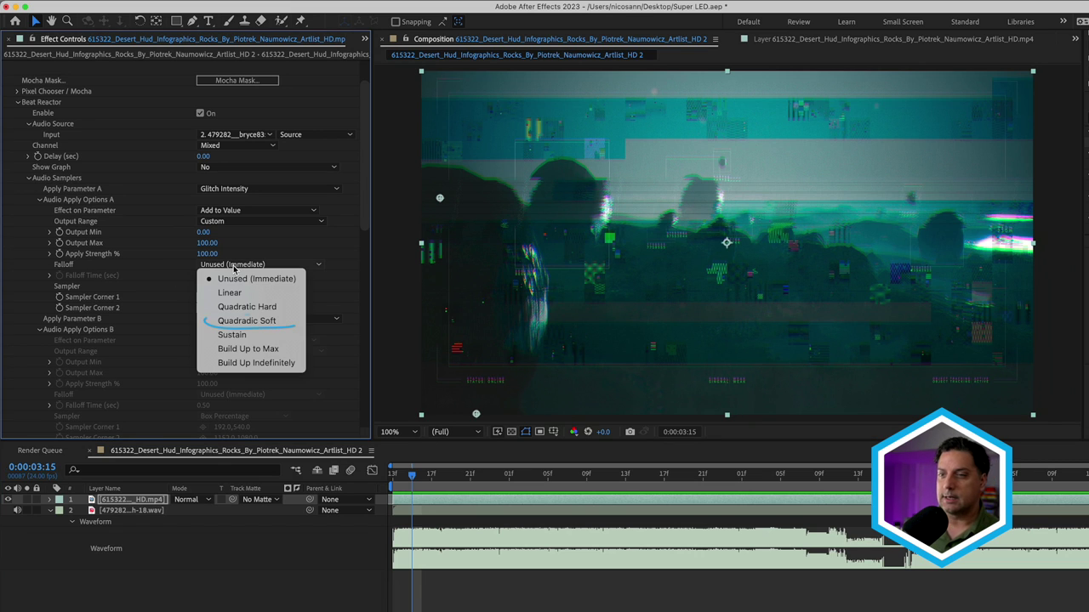
pyautogui.click(261, 321)
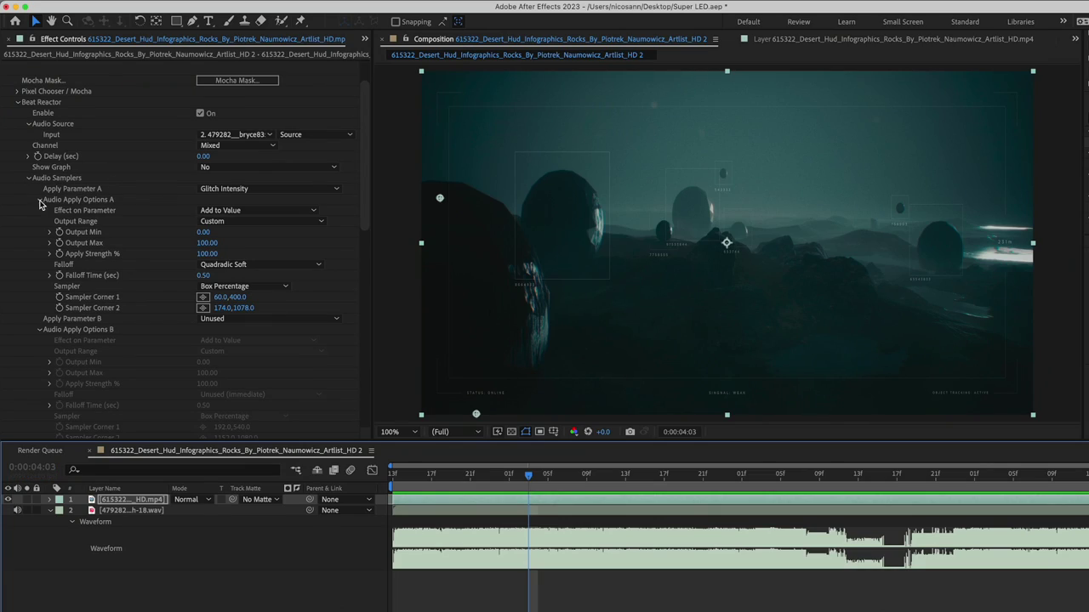
pyautogui.click(38, 201)
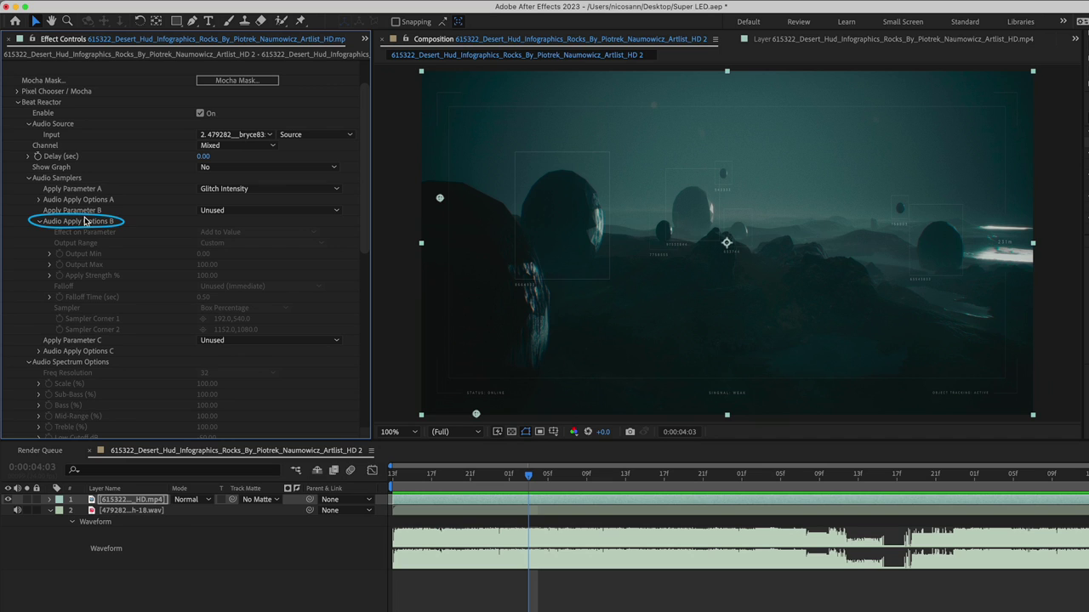
# Drive Shake Intensity with Apply Parameter B and set Show Graph back to Yes.
pyautogui.click(219, 211)
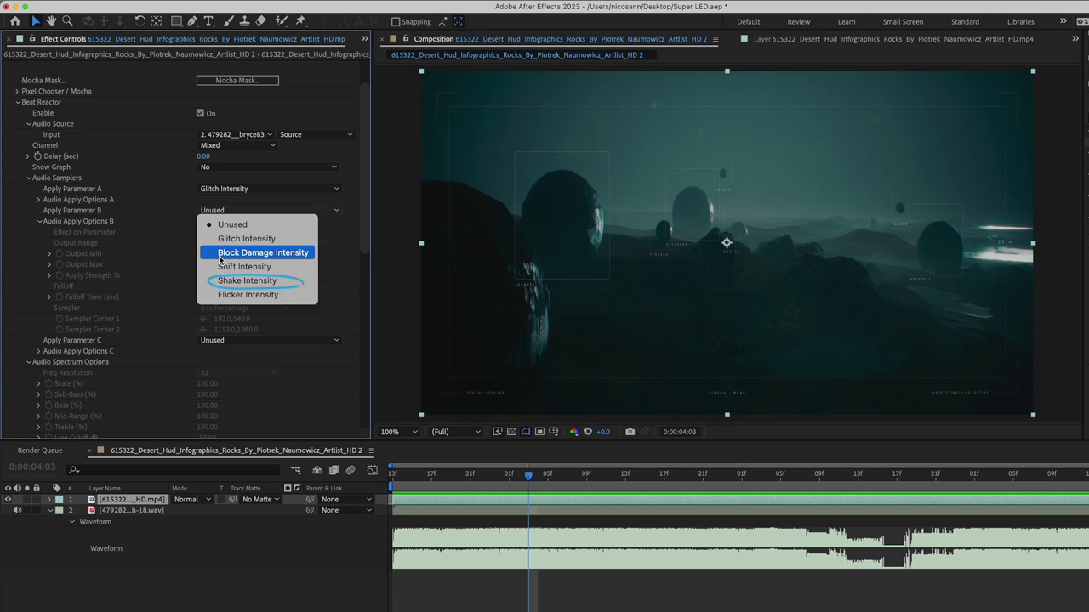
pyautogui.click(230, 286)
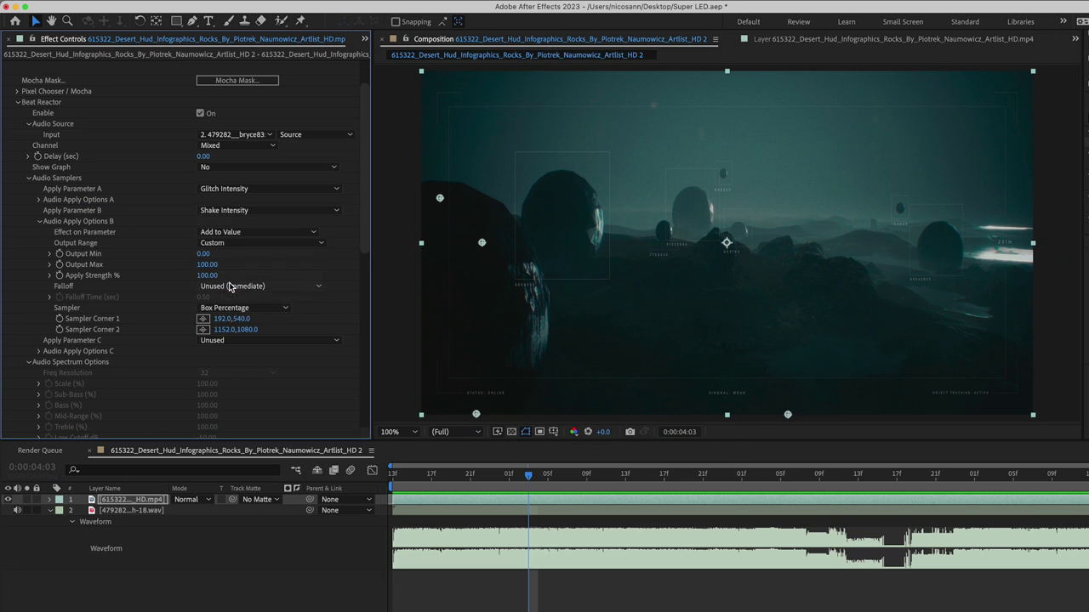
pyautogui.click(213, 168)
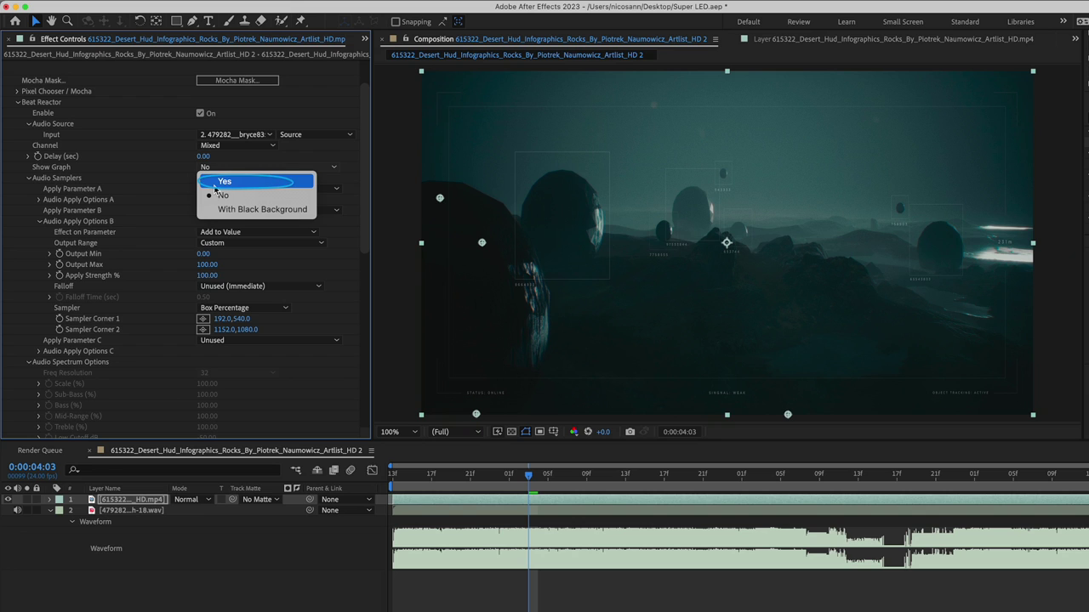
pyautogui.click(223, 182)
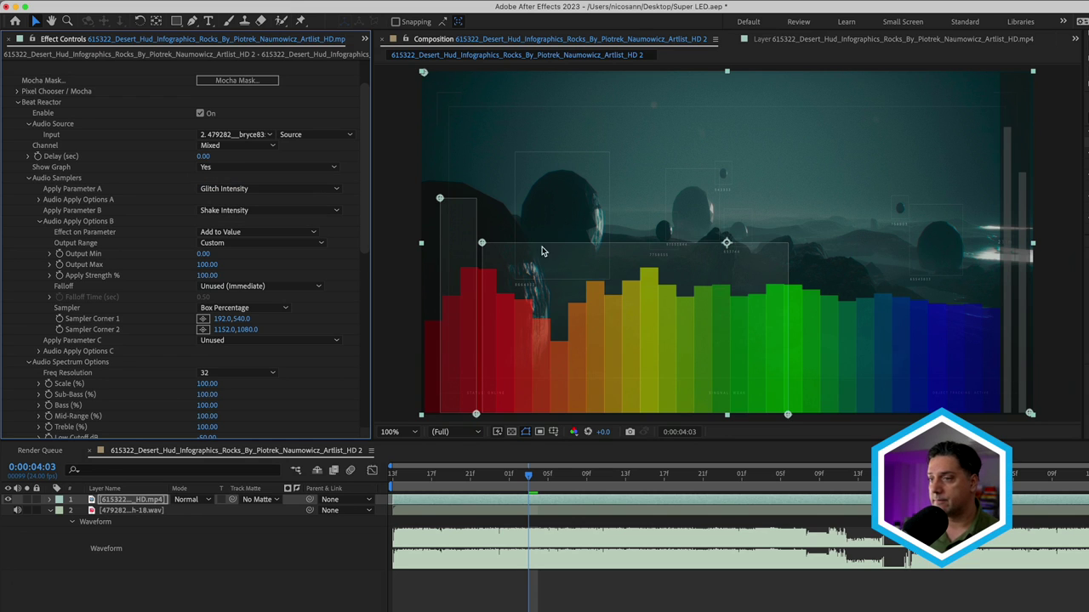
# Shrink sampler B's box over the middle yellow bars, scrubbing the timeline to preview the shake.
pyautogui.click(482, 245)
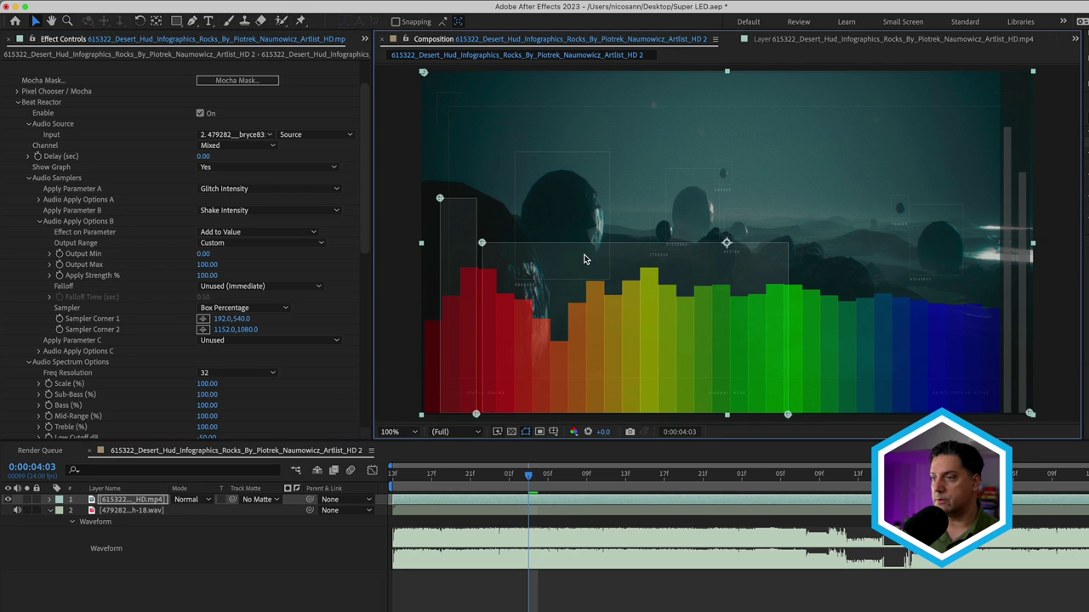
pyautogui.moveTo(601, 258); pyautogui.dragTo(620, 268)
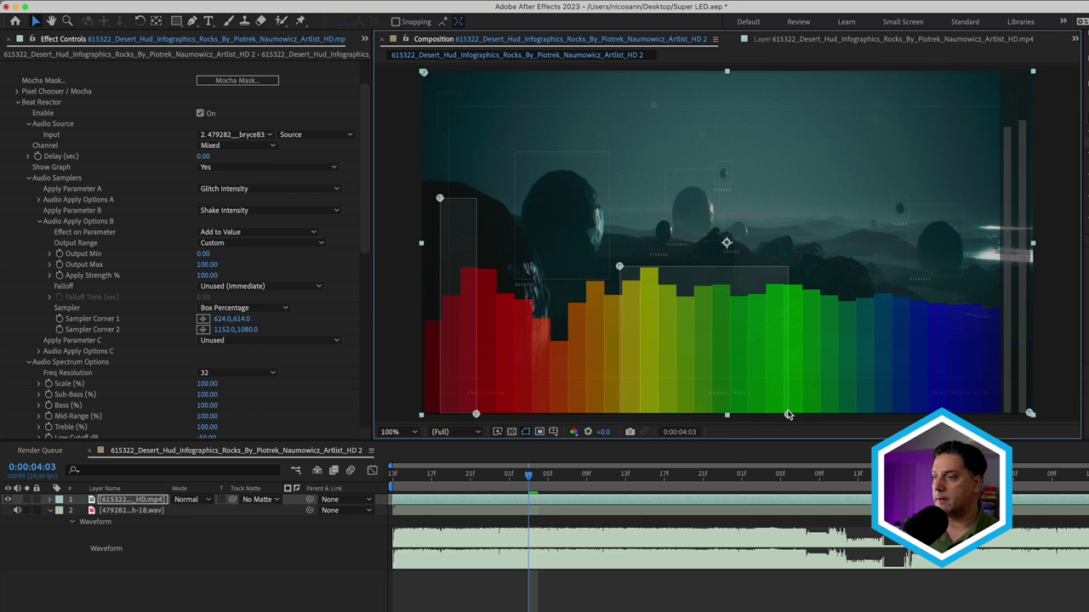
pyautogui.moveTo(788, 412); pyautogui.dragTo(657, 414)
pyautogui.moveTo(619, 269); pyautogui.dragTo(622, 267)
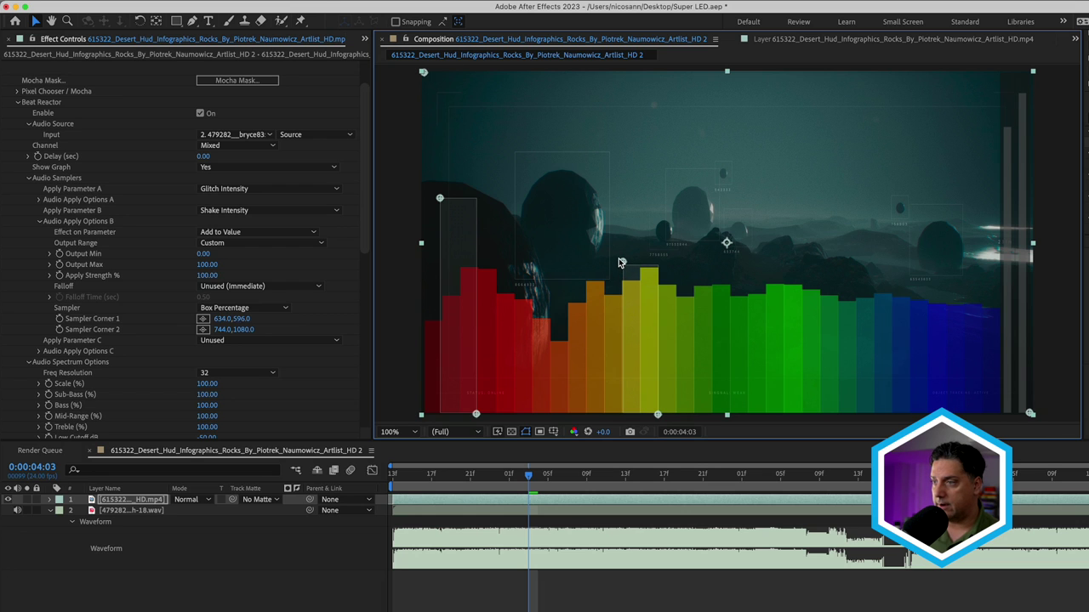
pyautogui.moveTo(623, 259); pyautogui.dragTo(620, 259)
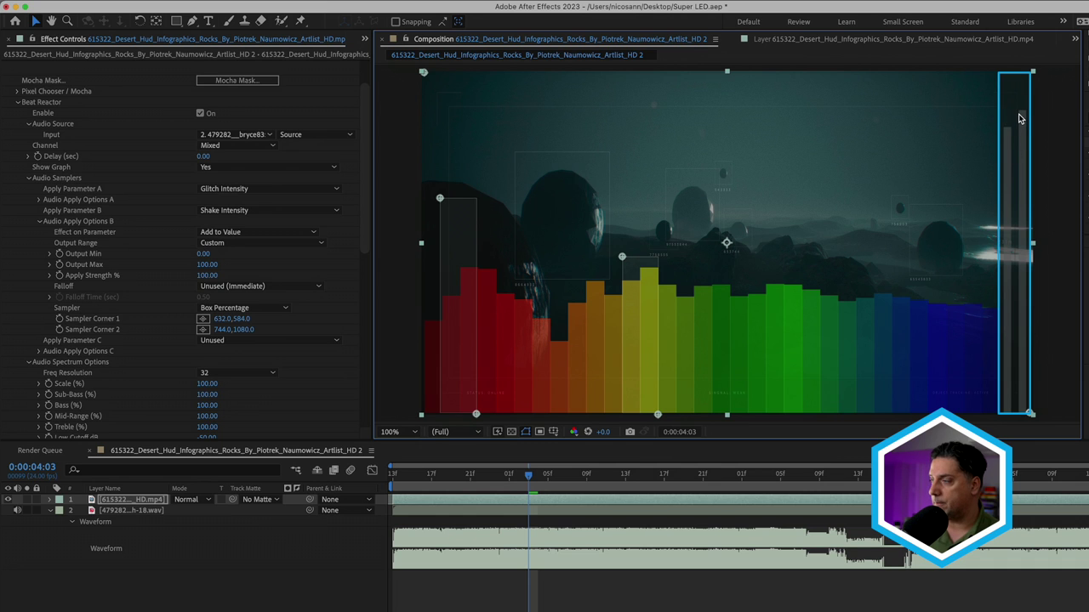
pyautogui.moveTo(766, 475); pyautogui.dragTo(1088, 471)
pyautogui.click(623, 258)
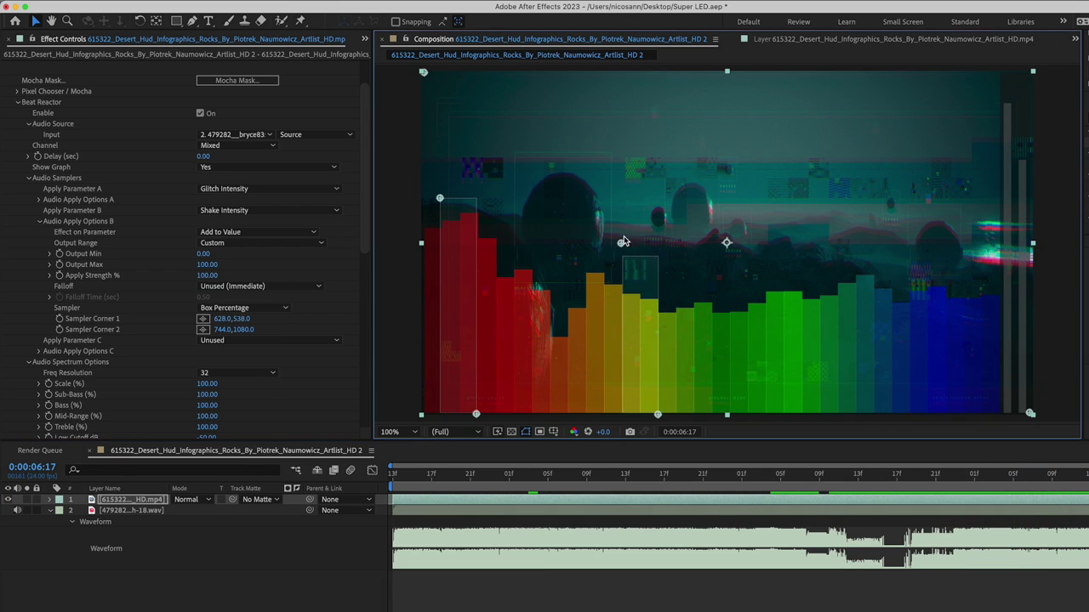
pyautogui.moveTo(625, 238); pyautogui.dragTo(623, 218)
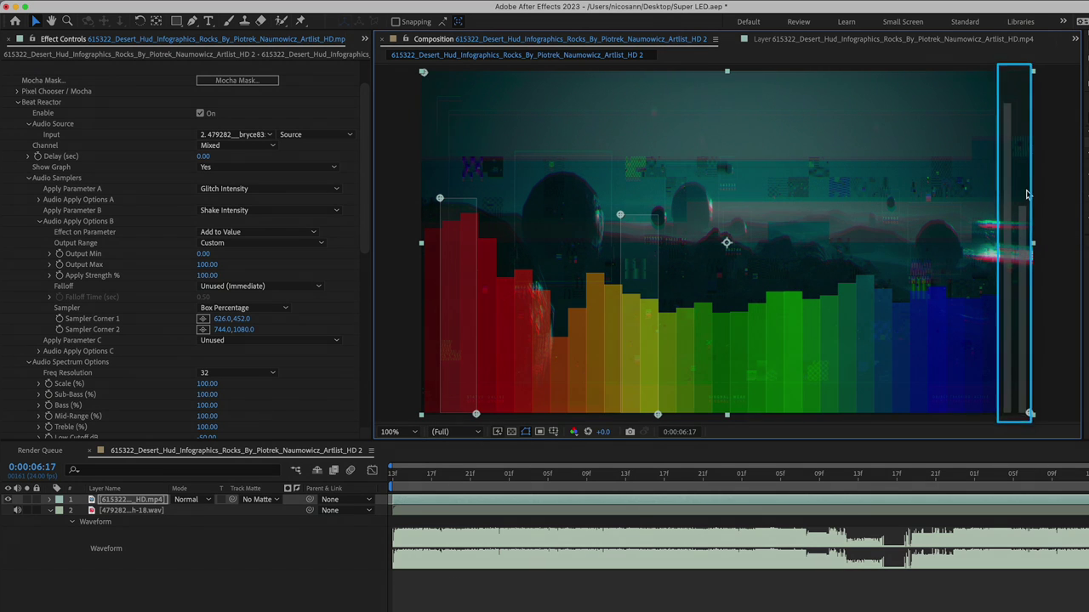
# Keep sampler B's Effect on Parameter set to Add to Value.
pyautogui.scroll(-2, 359, 266)
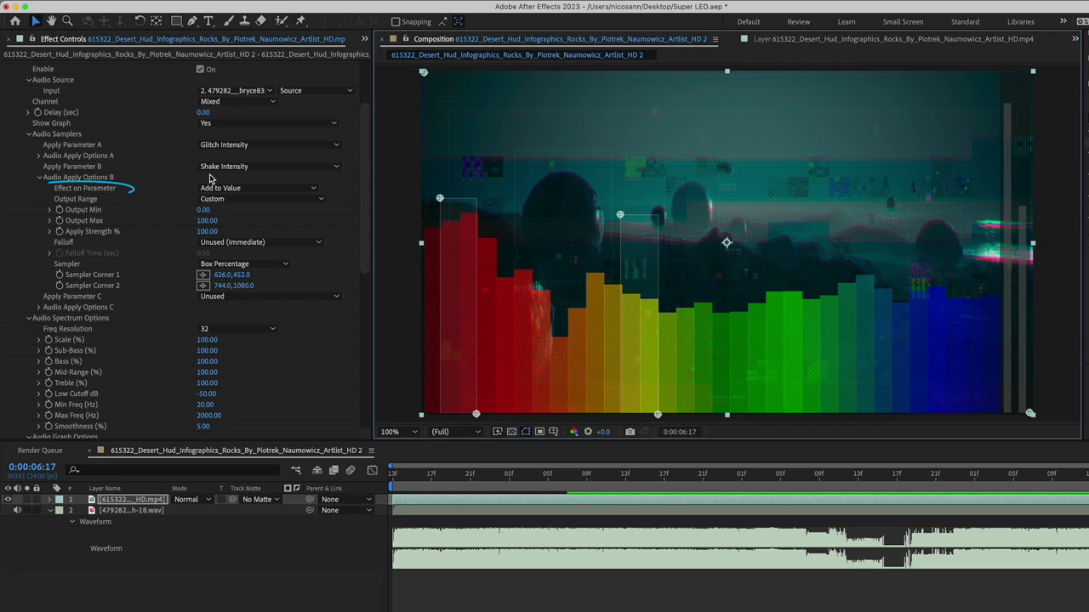
pyautogui.click(221, 188)
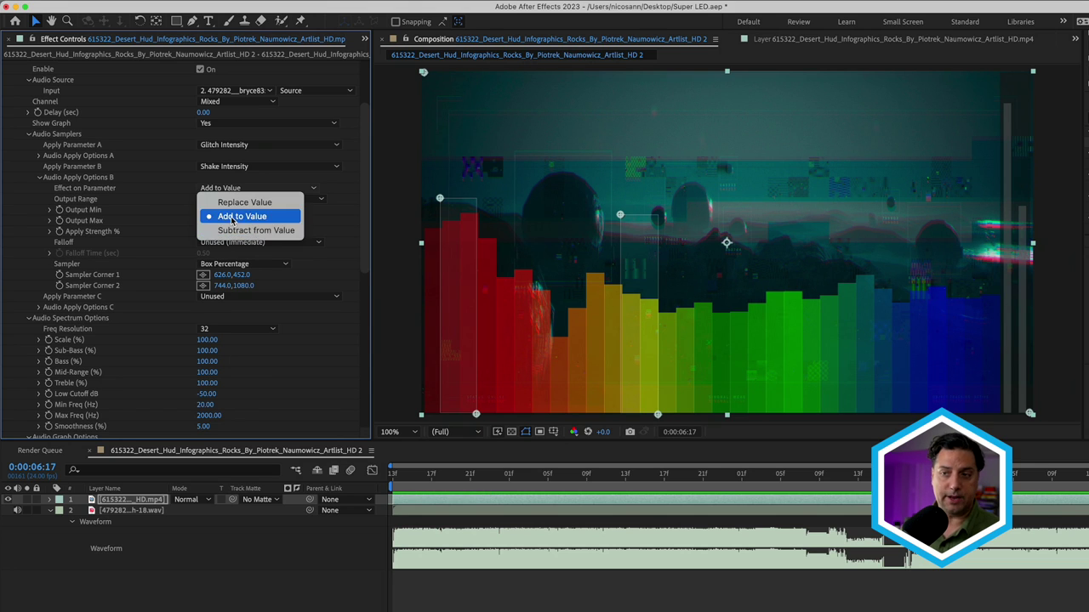
pyautogui.click(234, 218)
pyautogui.moveTo(357, 224); pyautogui.dragTo(346, 307)
# Expand the Shake group to reveal Shake Amount 500 and Shake Y 40.
pyautogui.scroll(-5, 346, 307)
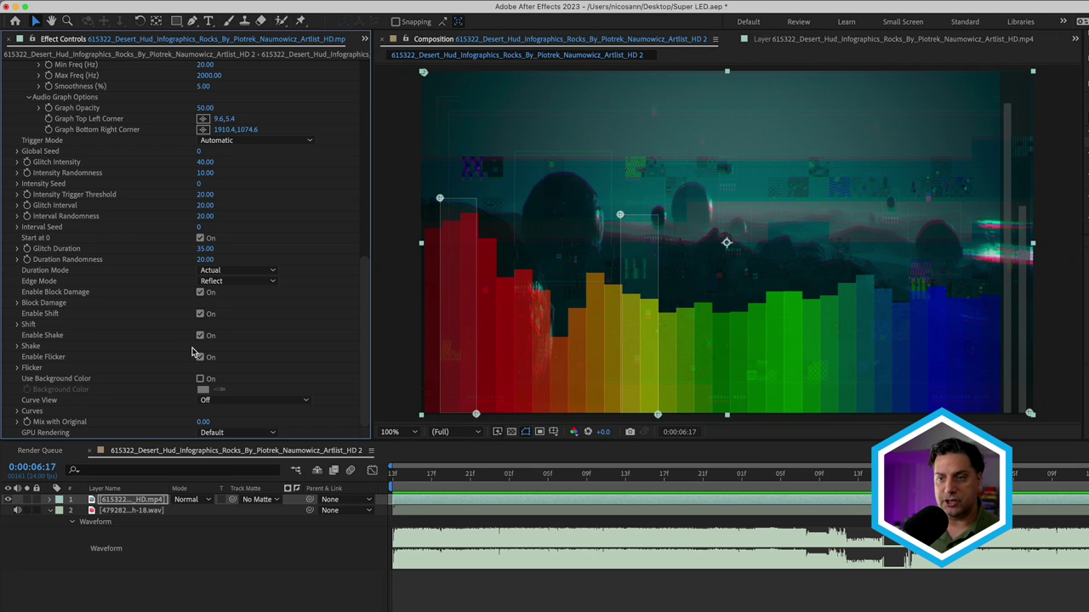
pyautogui.click(17, 347)
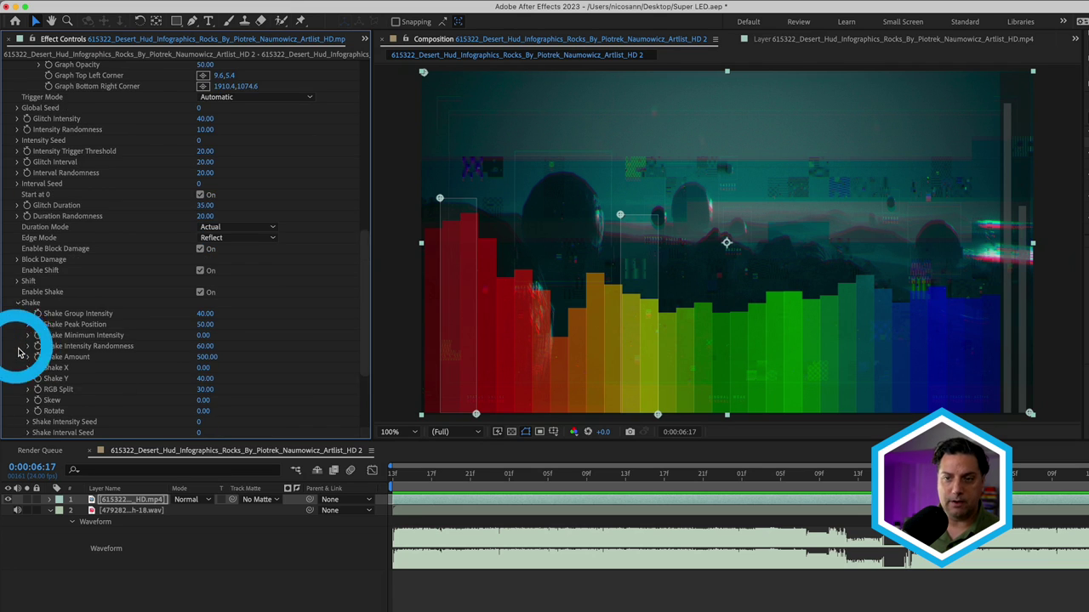
pyautogui.scroll(-3, 96, 347)
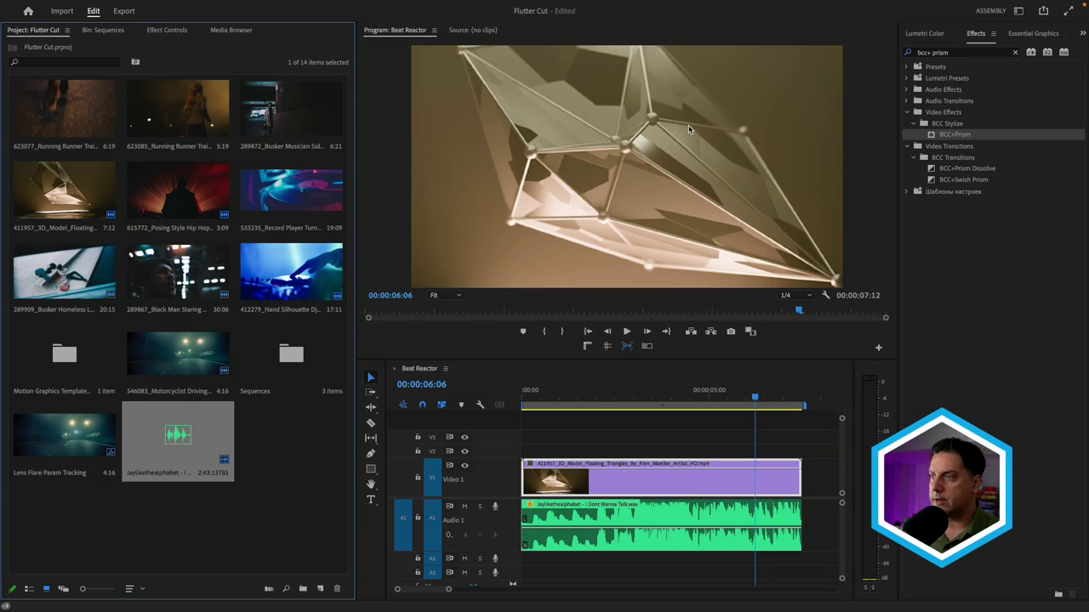
# Apply BCC+Prism to the floating-triangles clip, show Effect Controls, and return the playhead to the start.
pyautogui.click(930, 134)
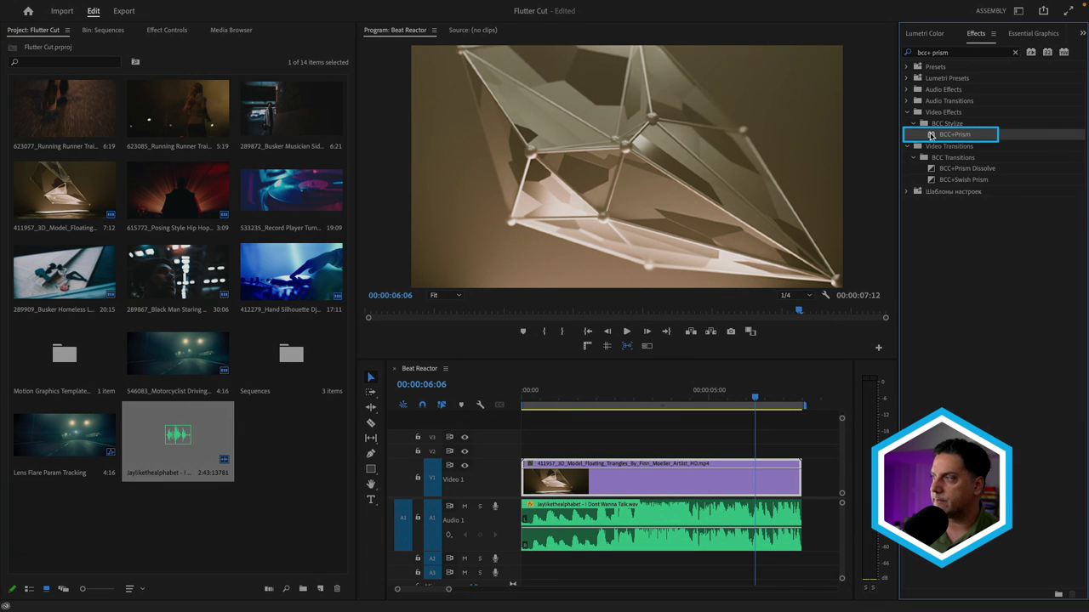
pyautogui.doubleClick(931, 134)
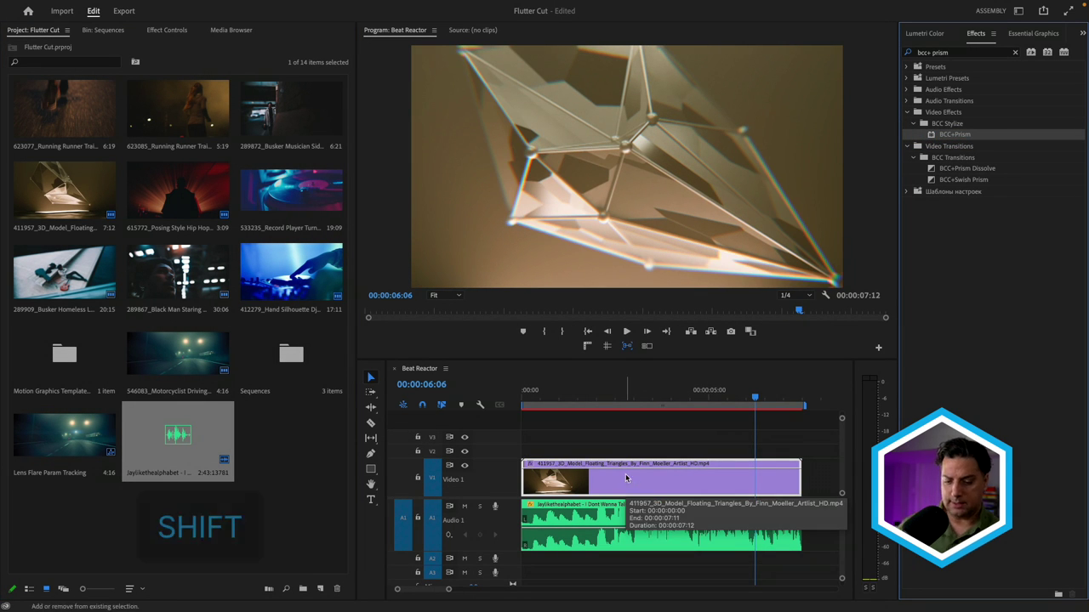
pyautogui.hotkey('shift', '5')
pyautogui.click(522, 393)
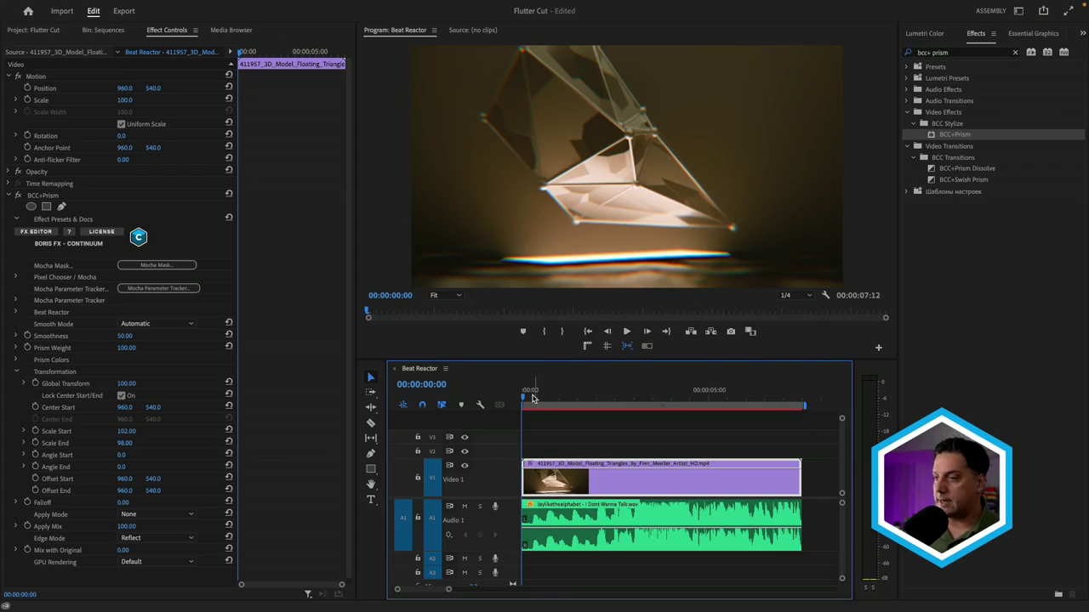
pyautogui.click(553, 521)
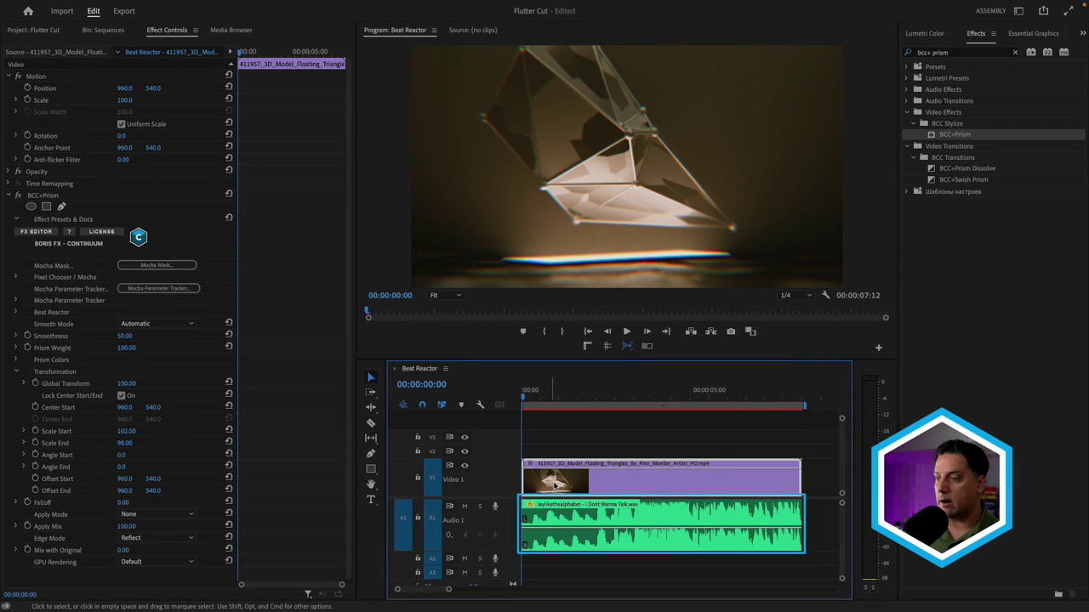
pyautogui.click(537, 498)
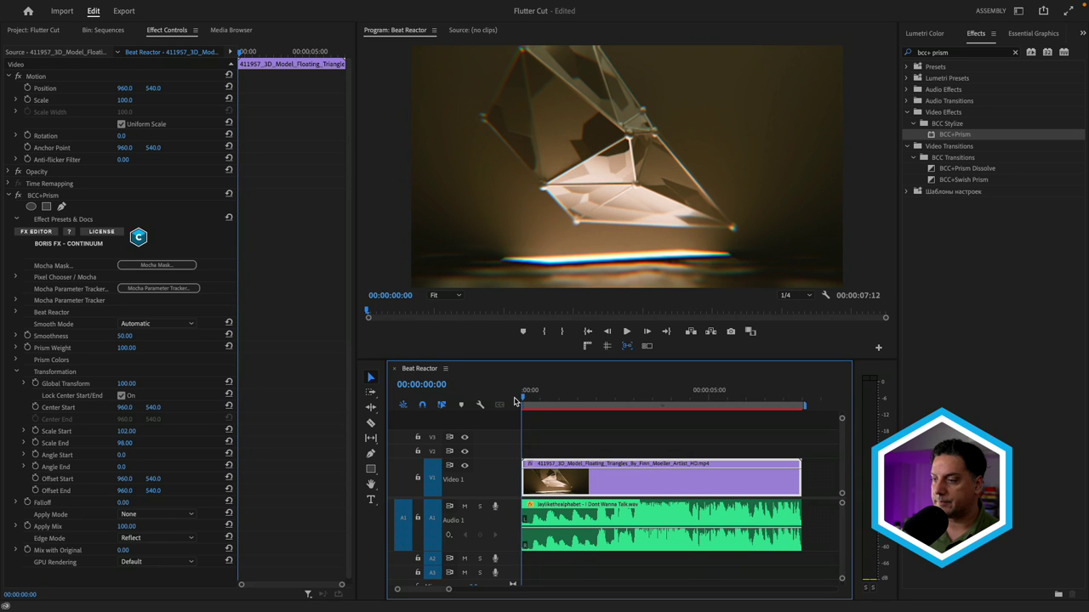
pyautogui.press('space')
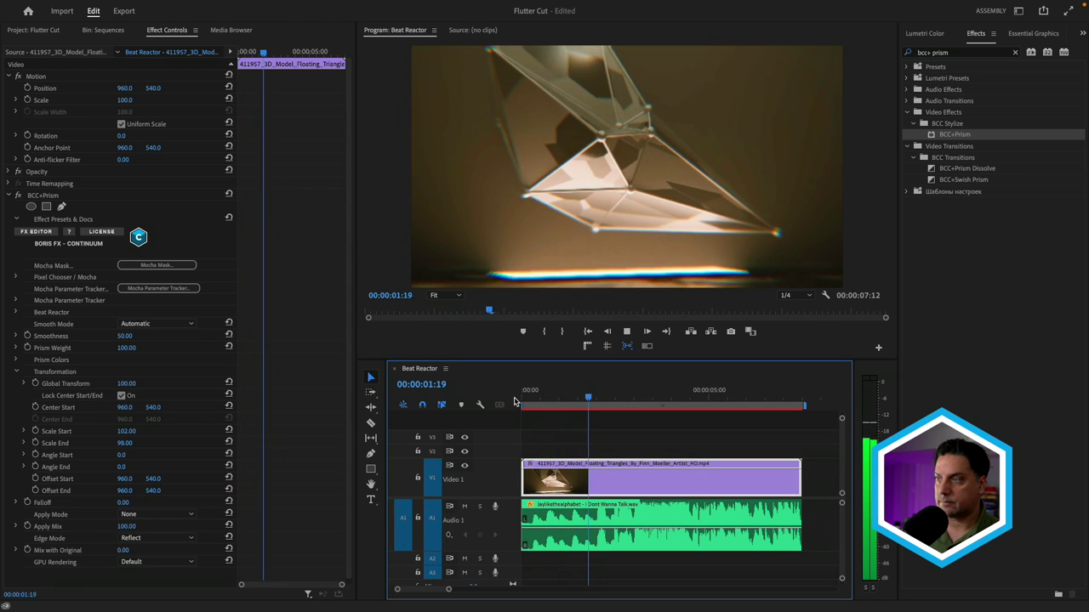
pyautogui.press('space')
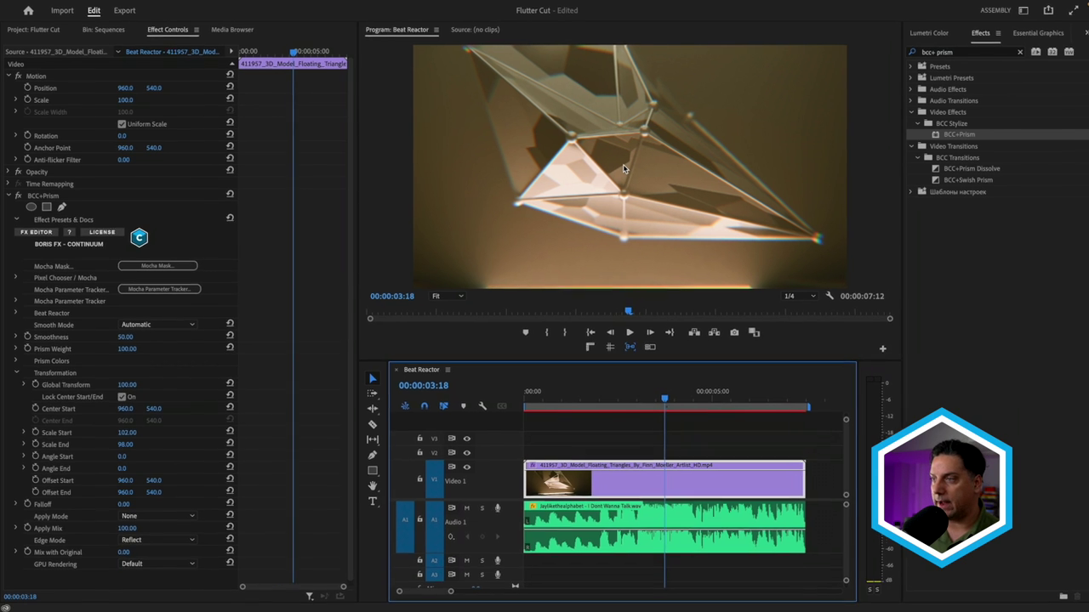
# Toggle the BCC+Prism effect off and on to compare the footage with and without it.
pyautogui.click(20, 205)
pyautogui.click(20, 205)
pyautogui.click(21, 205)
pyautogui.click(20, 205)
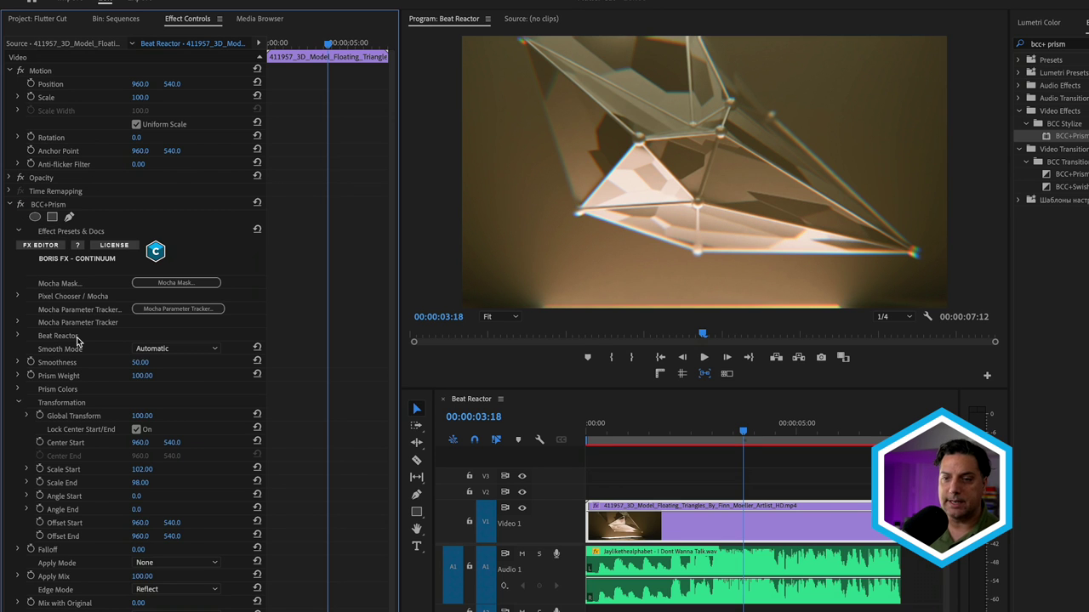
# Enable Beat Reactor and load 'BR I don't Wanna.aif' as its audio input.
pyautogui.click(17, 336)
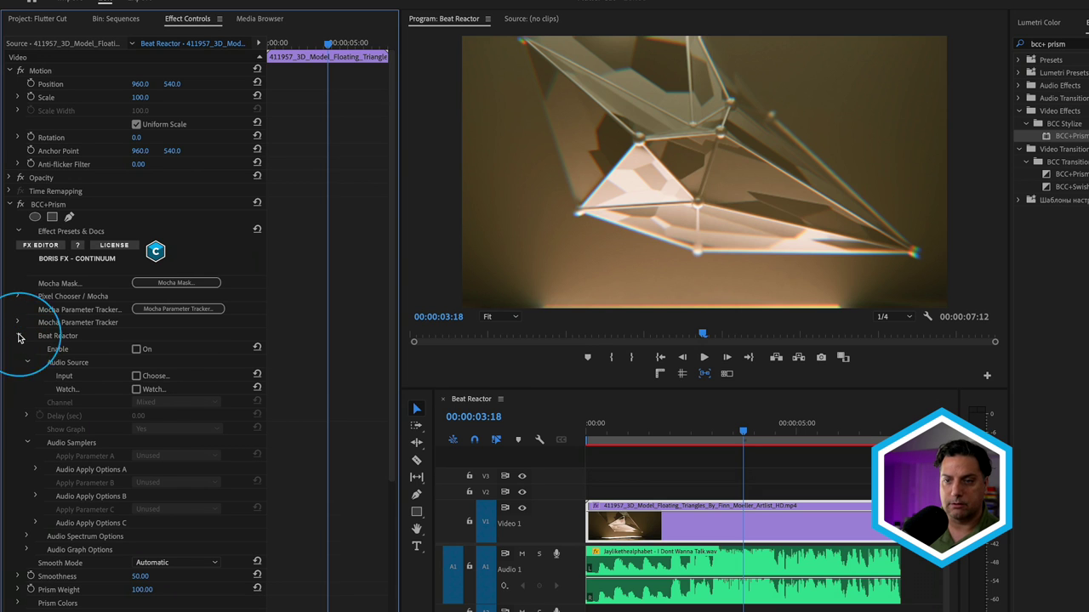
pyautogui.click(137, 350)
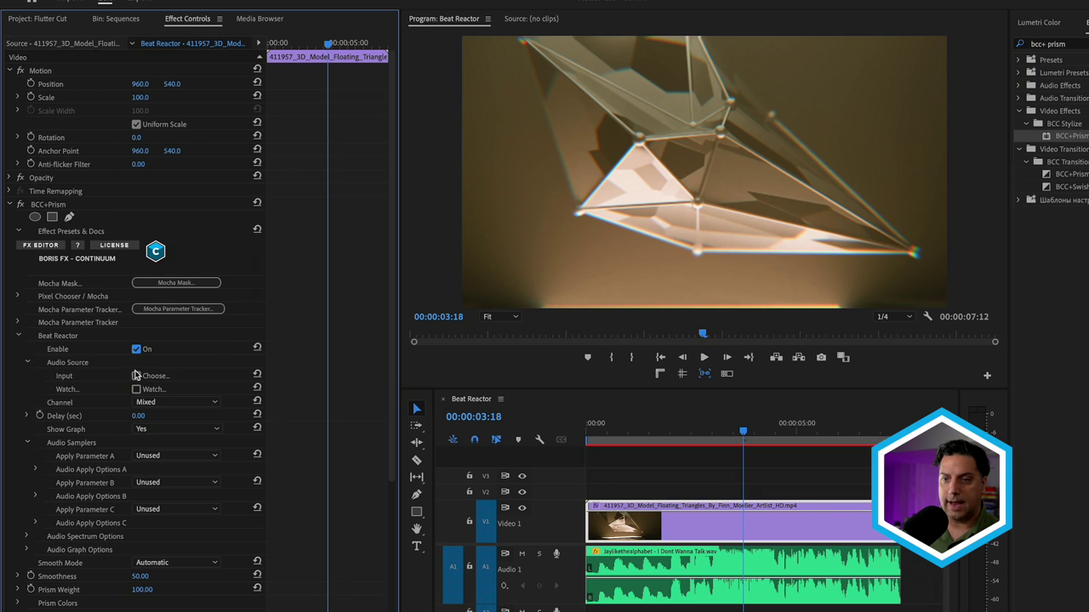
pyautogui.click(136, 375)
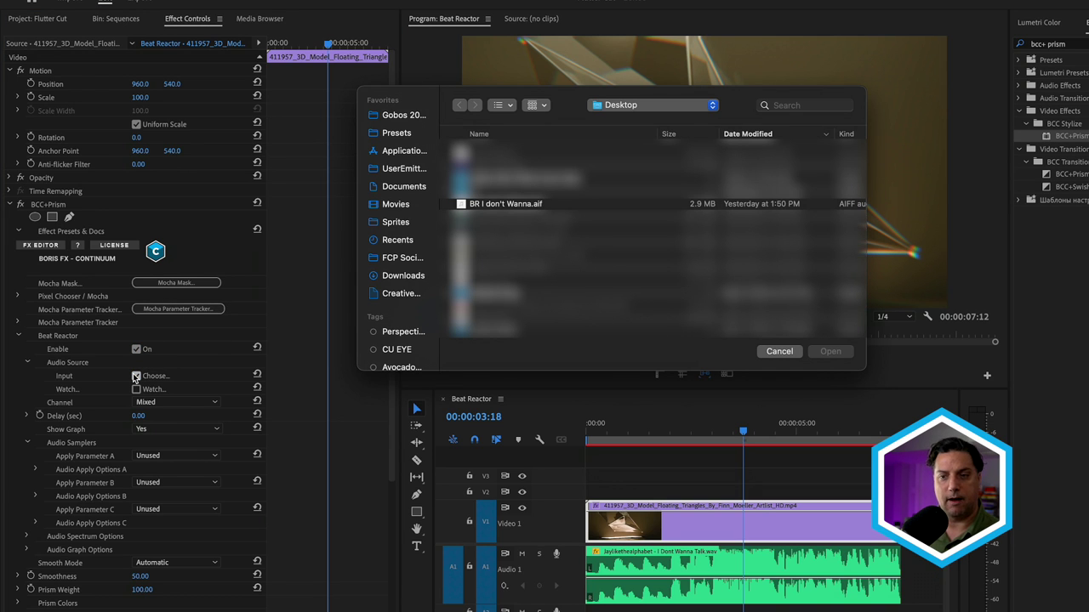
pyautogui.click(506, 204)
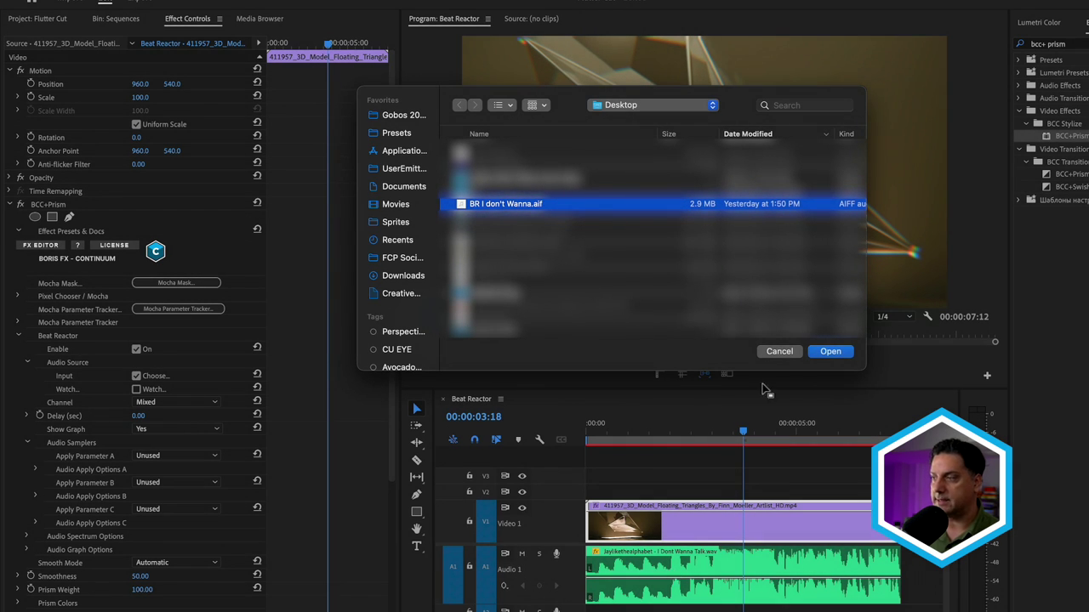
pyautogui.click(830, 351)
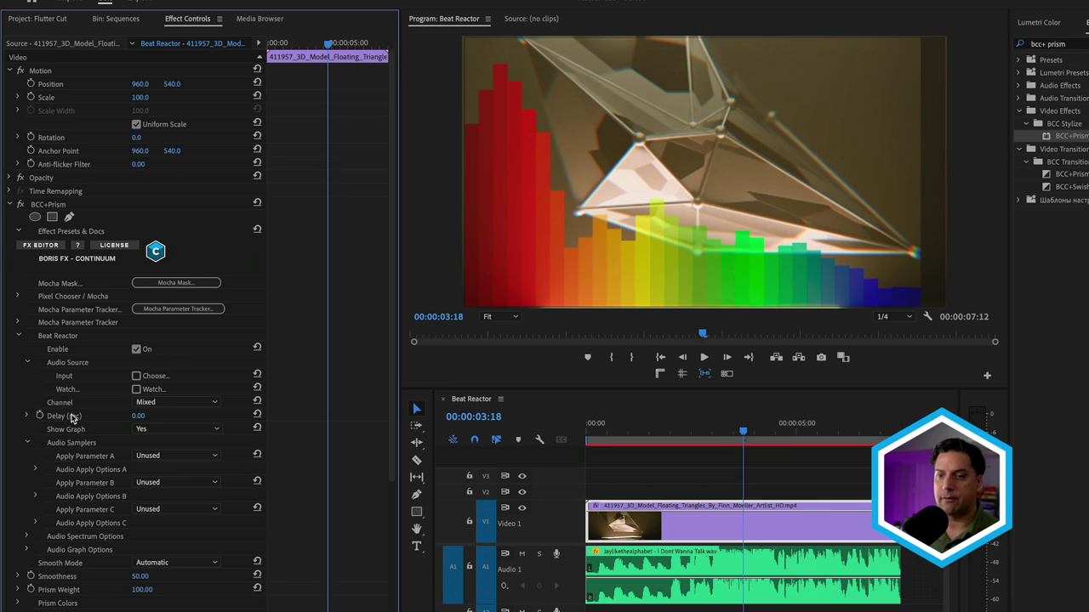
# Set Apply Parameter A to Global transform and narrow its rectangle to a strip over the red bass bars.
pyautogui.click(158, 456)
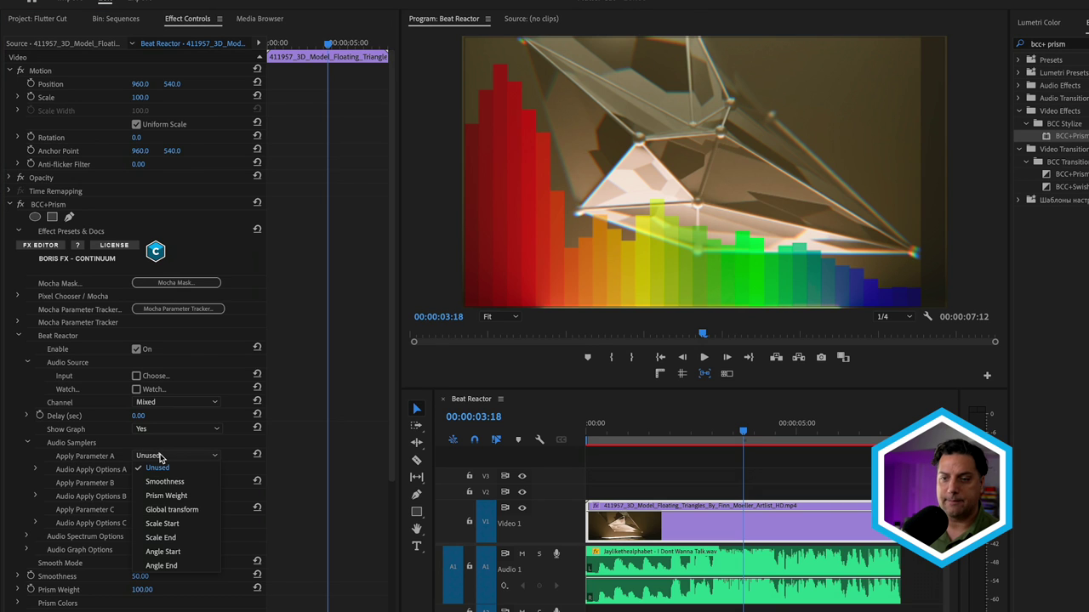
pyautogui.click(175, 510)
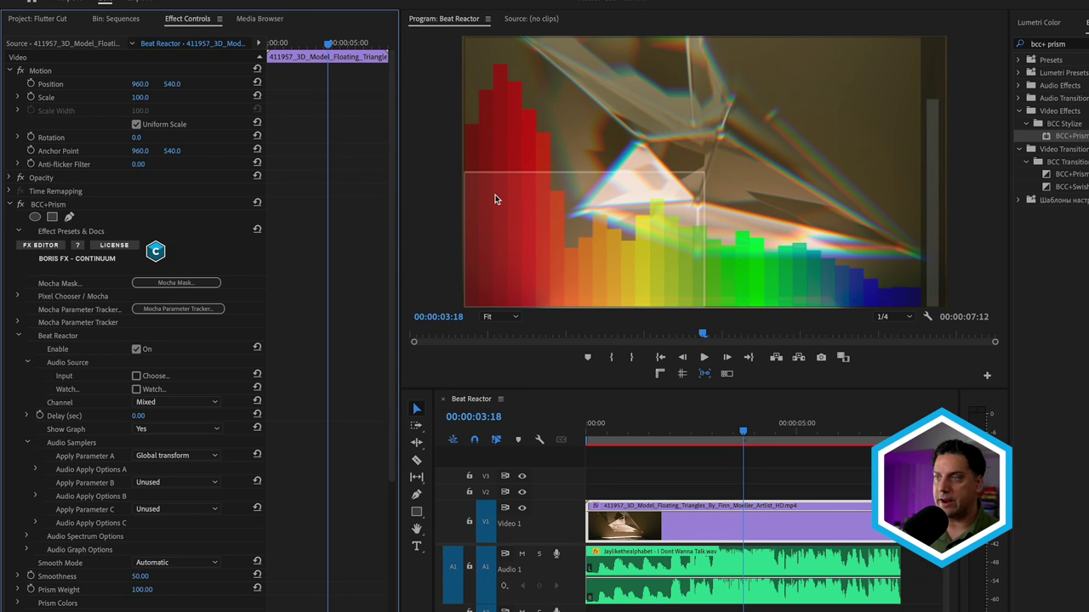
pyautogui.click(53, 205)
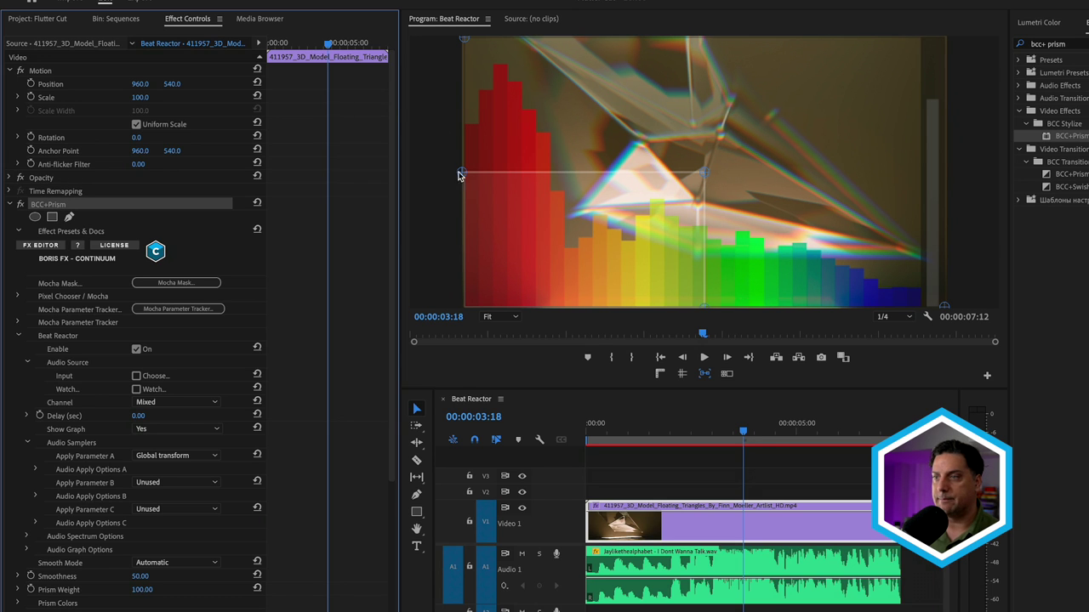
pyautogui.moveTo(462, 173); pyautogui.dragTo(478, 64)
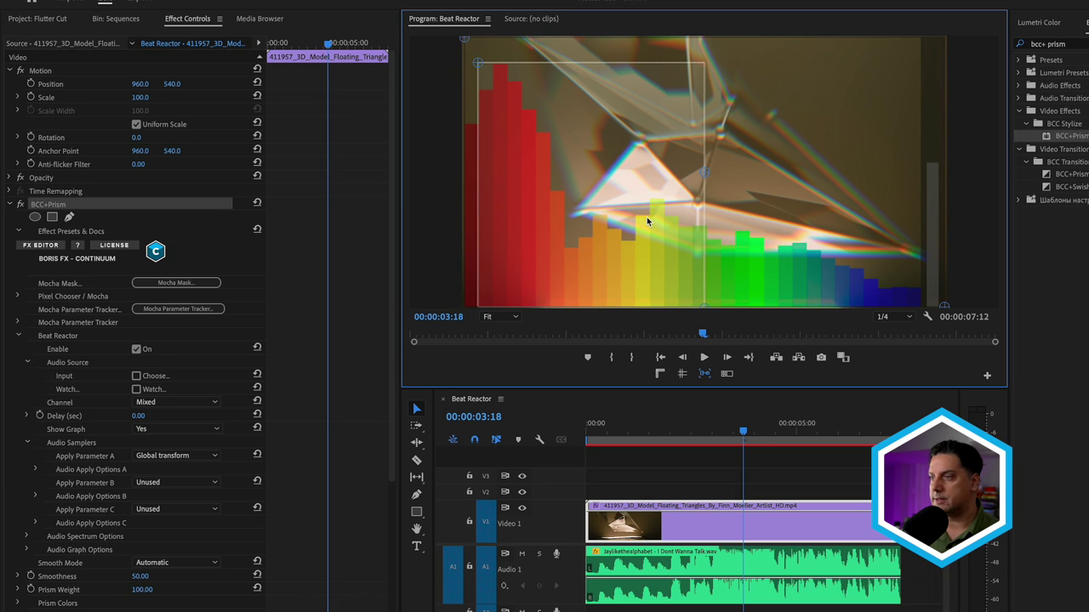
pyautogui.moveTo(705, 308); pyautogui.dragTo(505, 314)
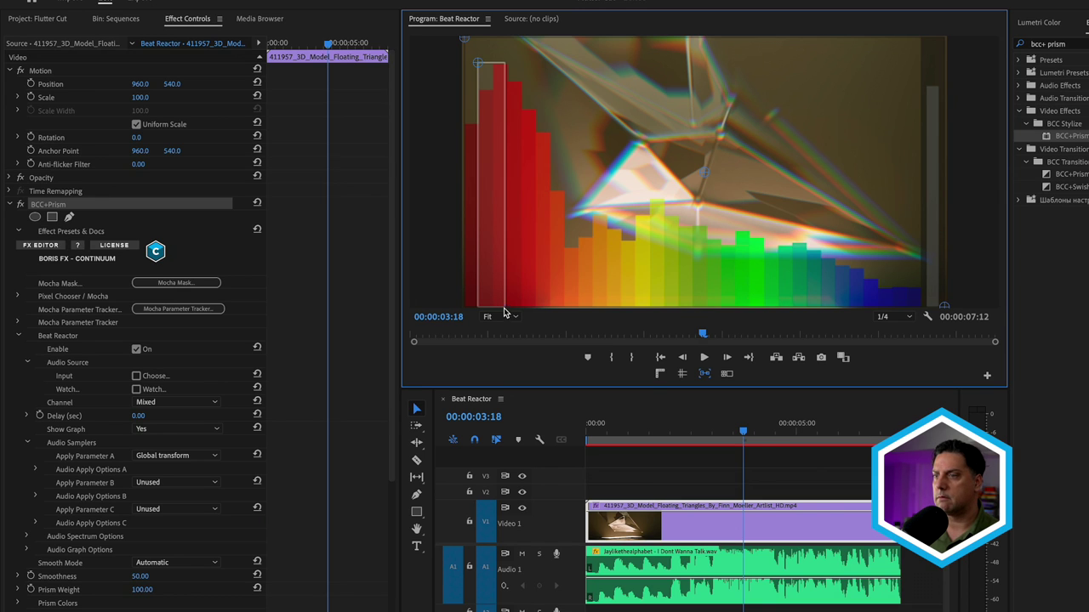
pyautogui.moveTo(476, 70); pyautogui.dragTo(460, 64)
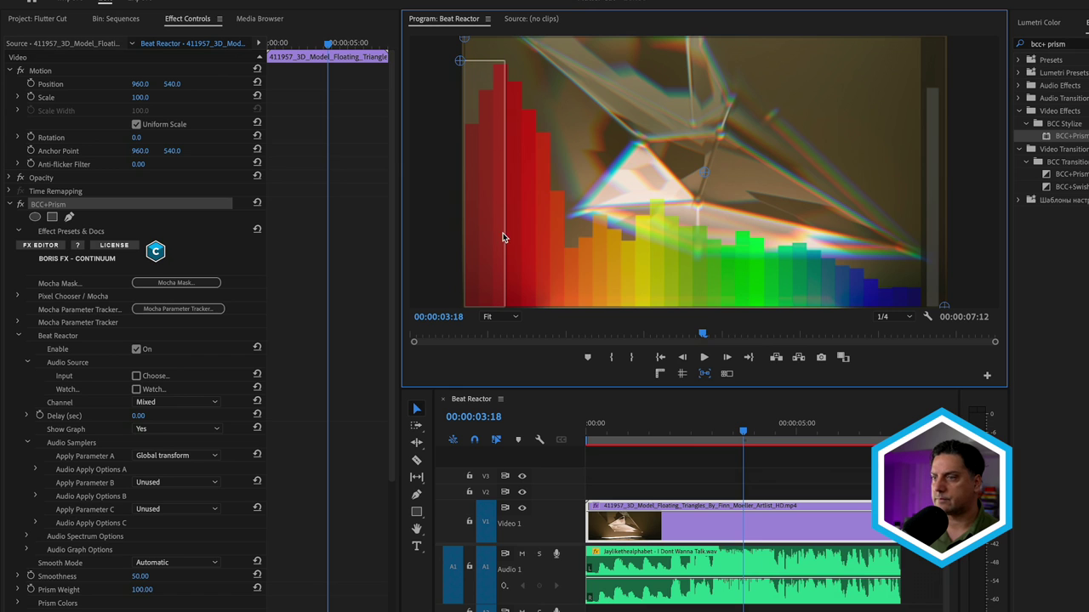
pyautogui.moveTo(637, 434); pyautogui.dragTo(572, 434)
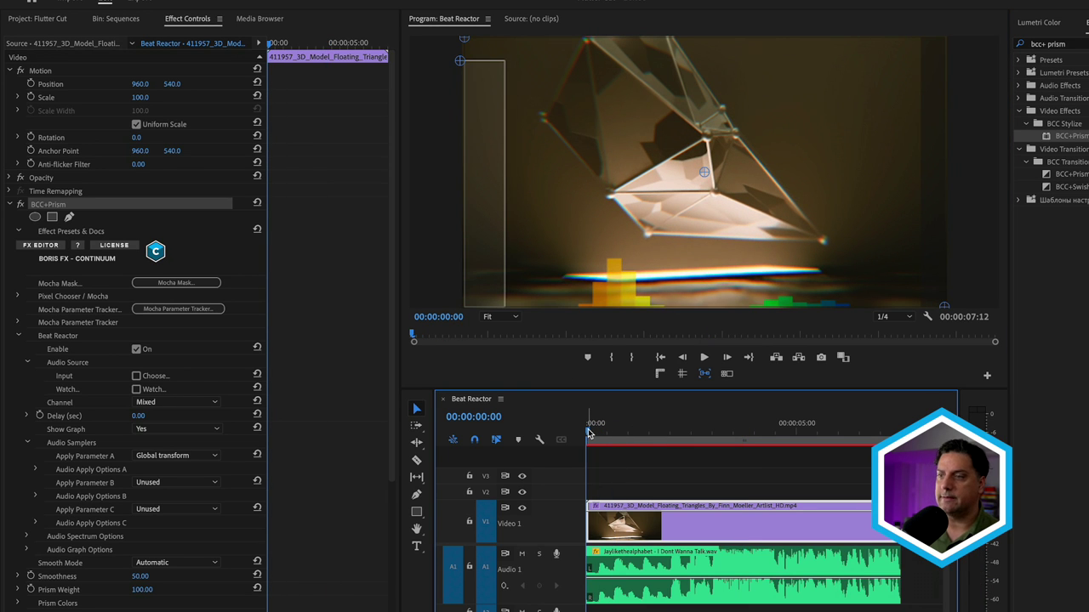
pyautogui.press('space')
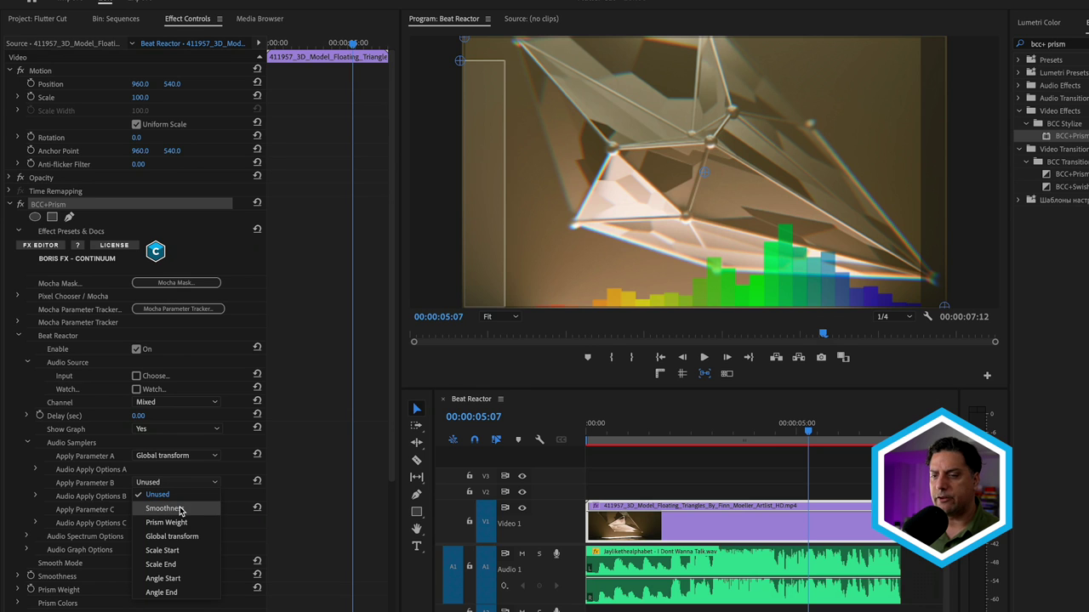
pyautogui.click(176, 552)
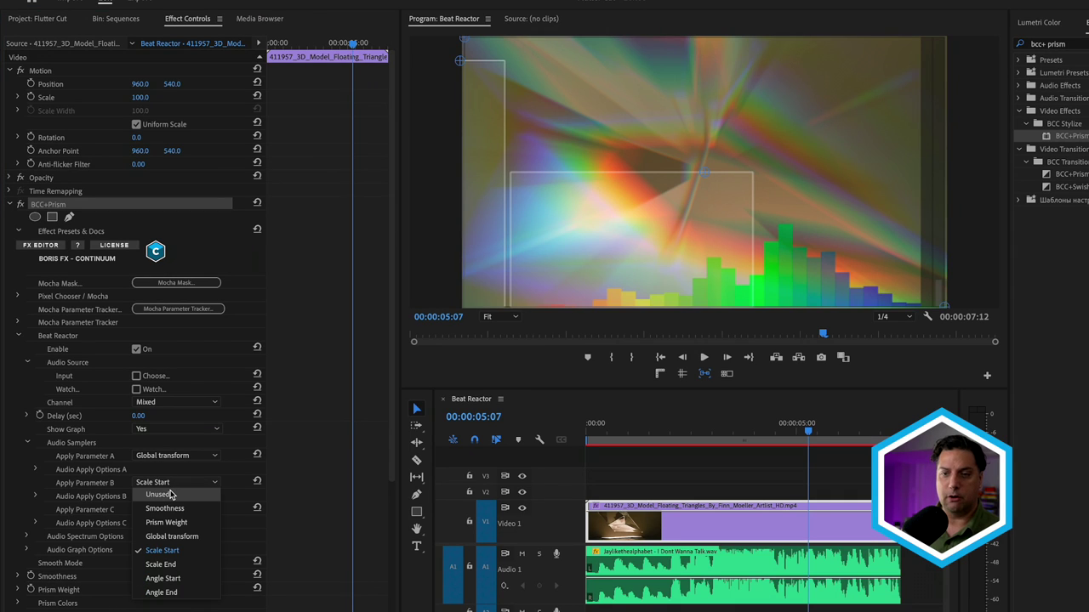
pyautogui.click(171, 495)
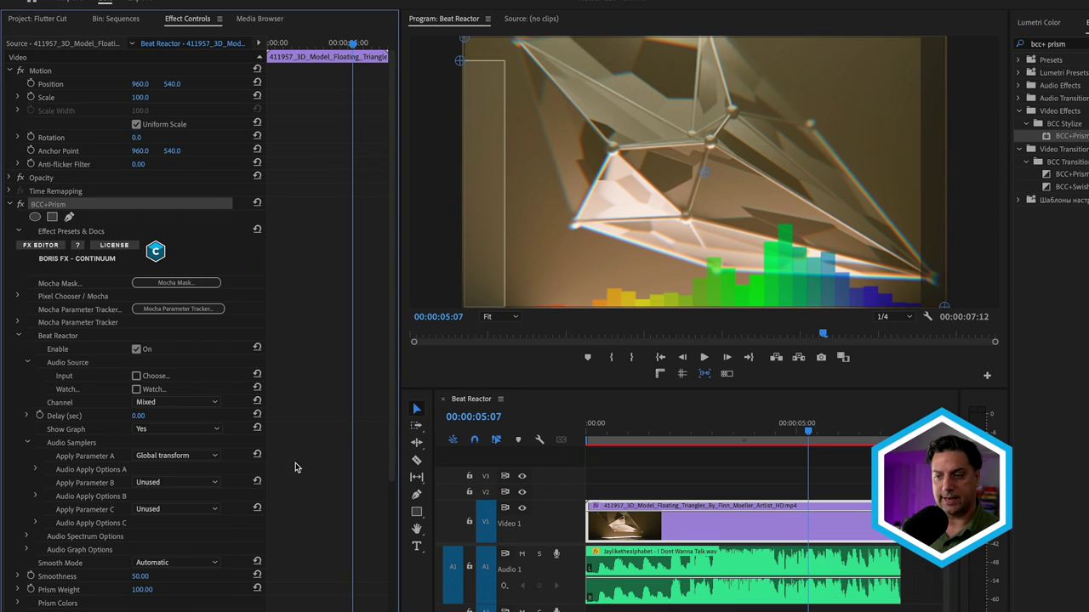
pyautogui.scroll(-5, 378, 528)
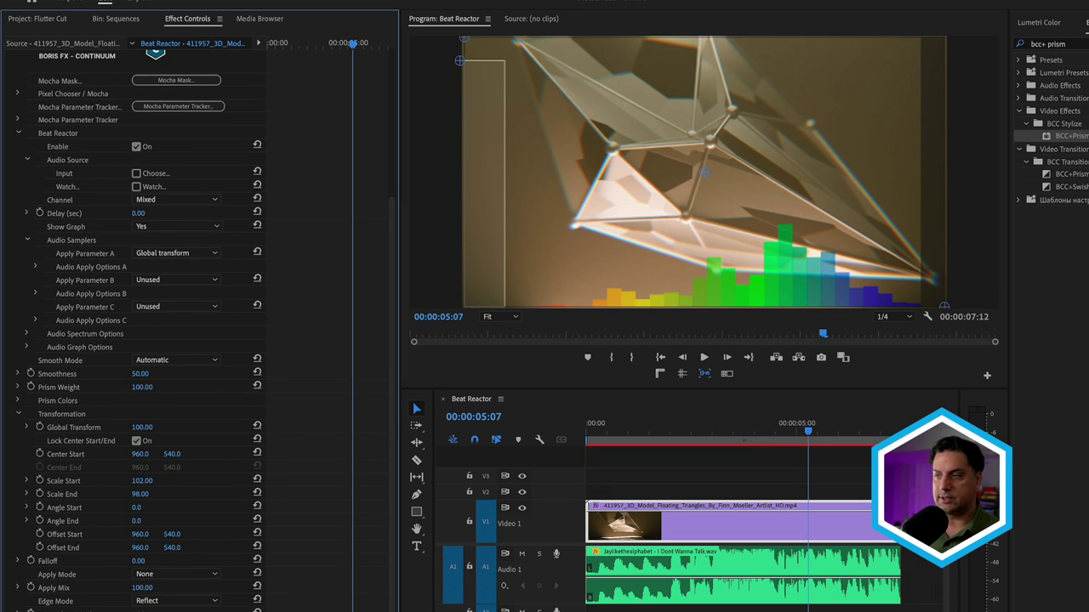
pyautogui.moveTo(142, 480); pyautogui.dragTo(85, 479)
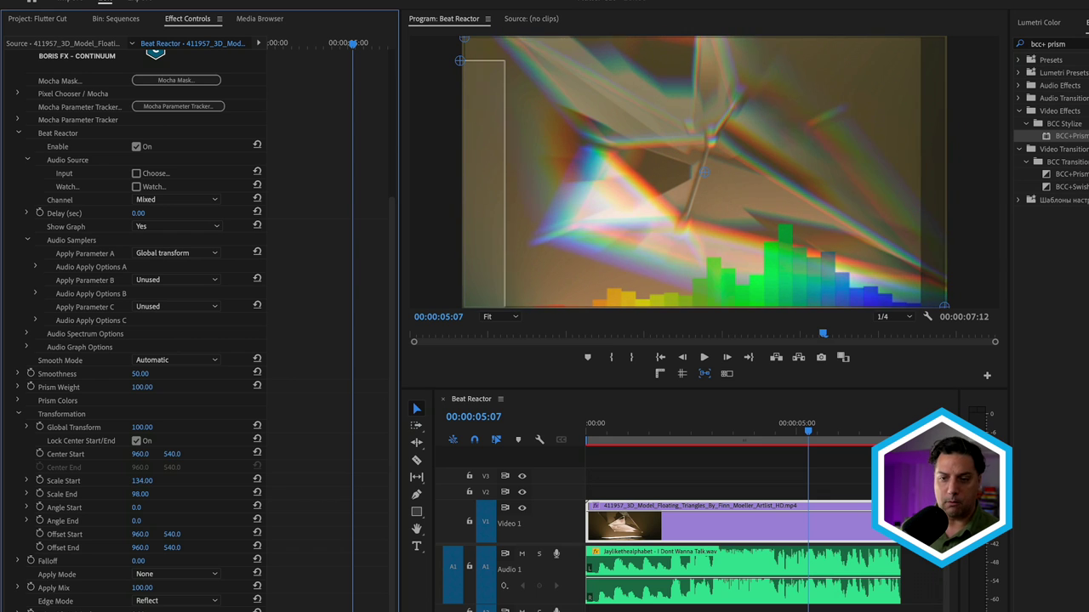
pyautogui.moveTo(141, 481); pyautogui.dragTo(149, 482)
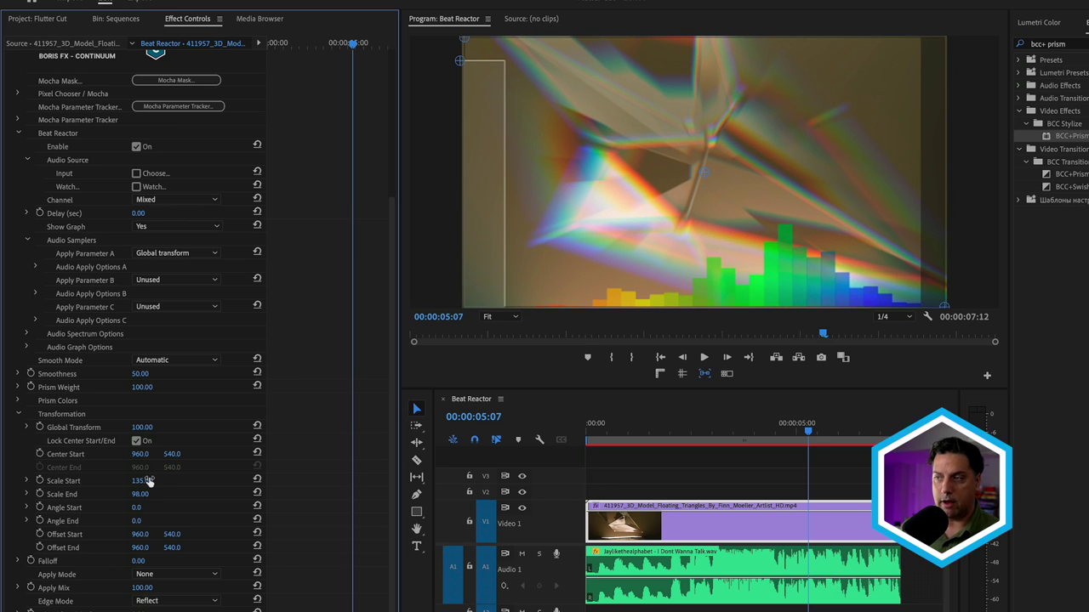
pyautogui.hotkey('ctrl', 'z')
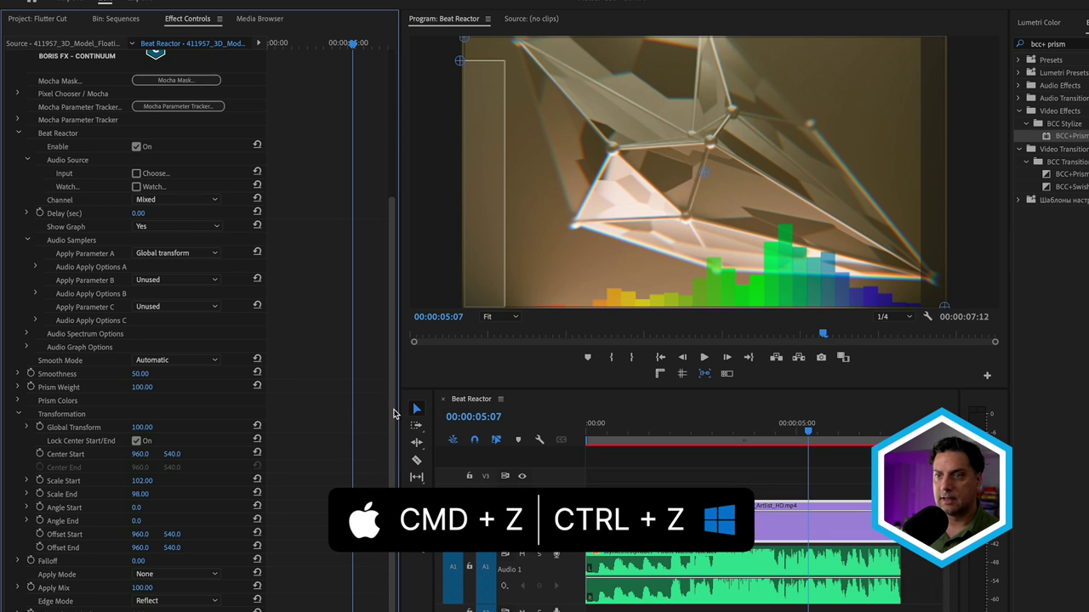
# Set Apply Parameter B to Scale Start and narrow its sampler box onto the yellow bars.
pyautogui.moveTo(395, 413); pyautogui.dragTo(393, 256)
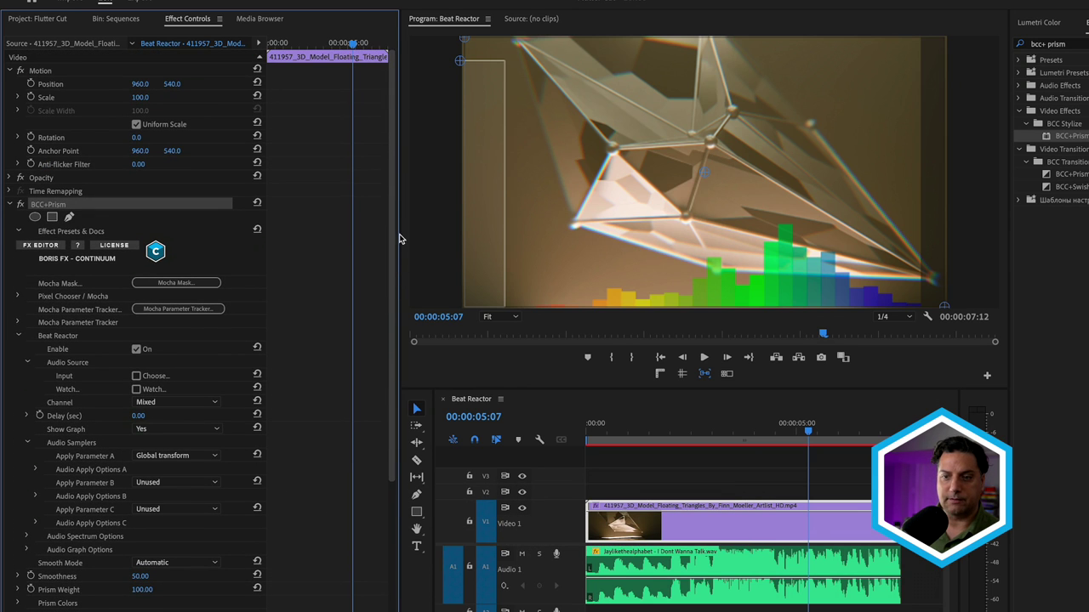
pyautogui.click(165, 483)
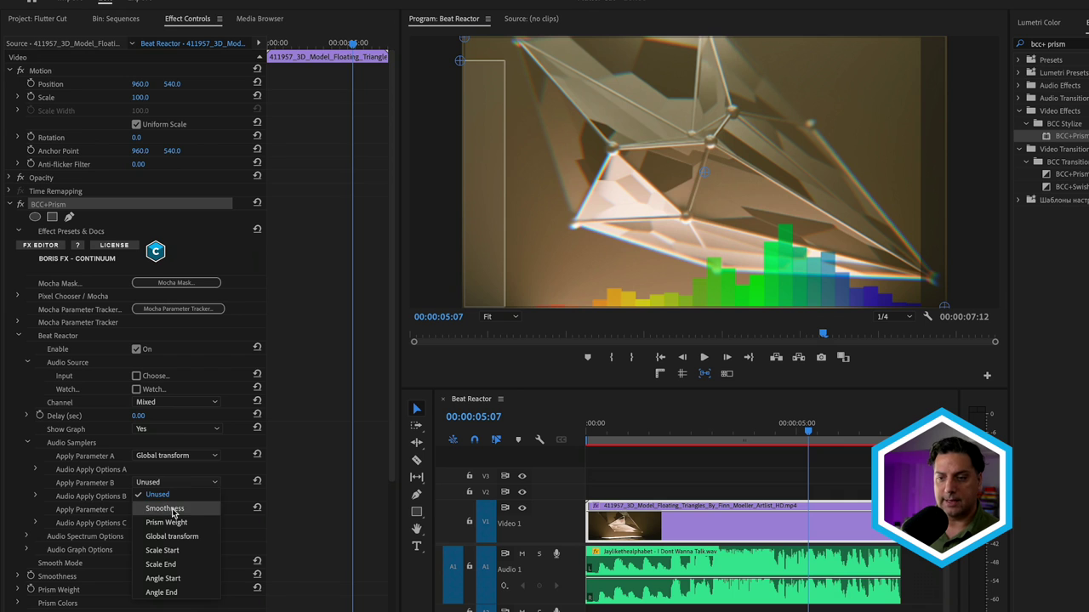
pyautogui.click(161, 550)
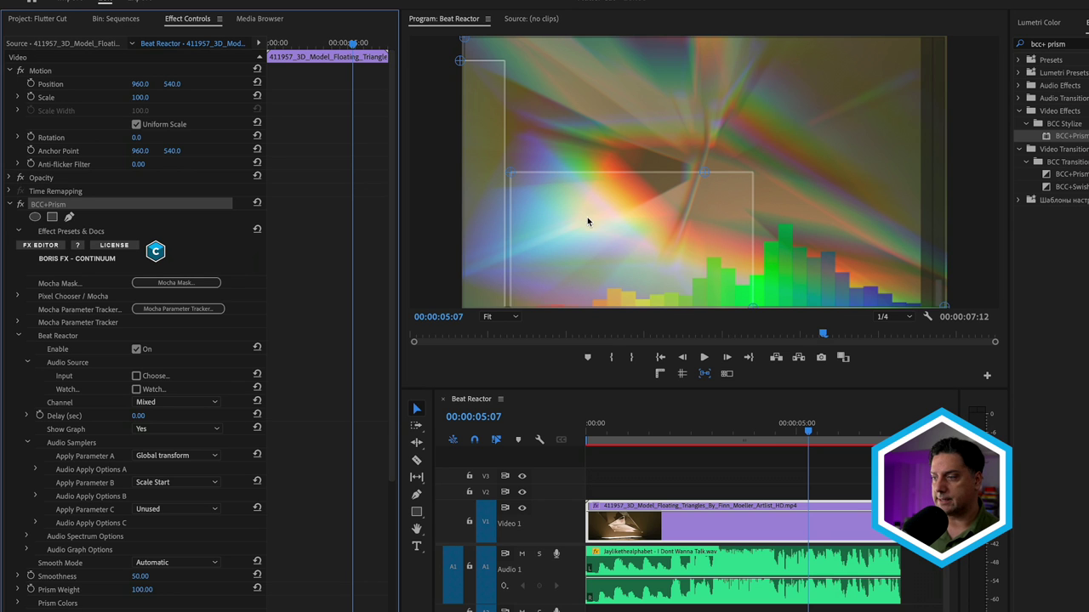
pyautogui.moveTo(794, 437); pyautogui.dragTo(693, 442)
pyautogui.moveTo(509, 175); pyautogui.dragTo(620, 198)
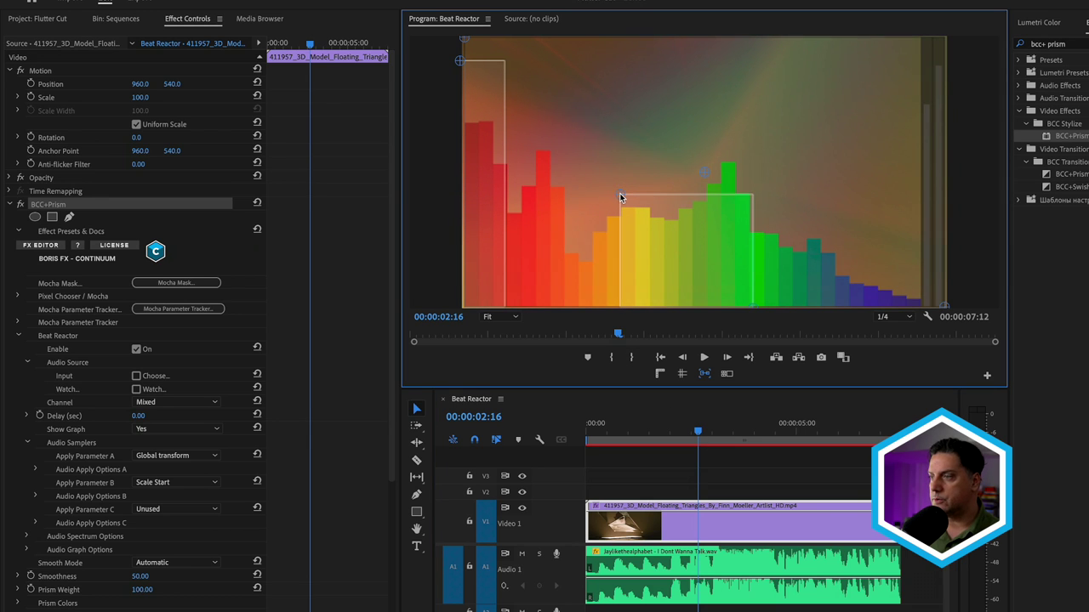
pyautogui.moveTo(751, 306); pyautogui.dragTo(649, 312)
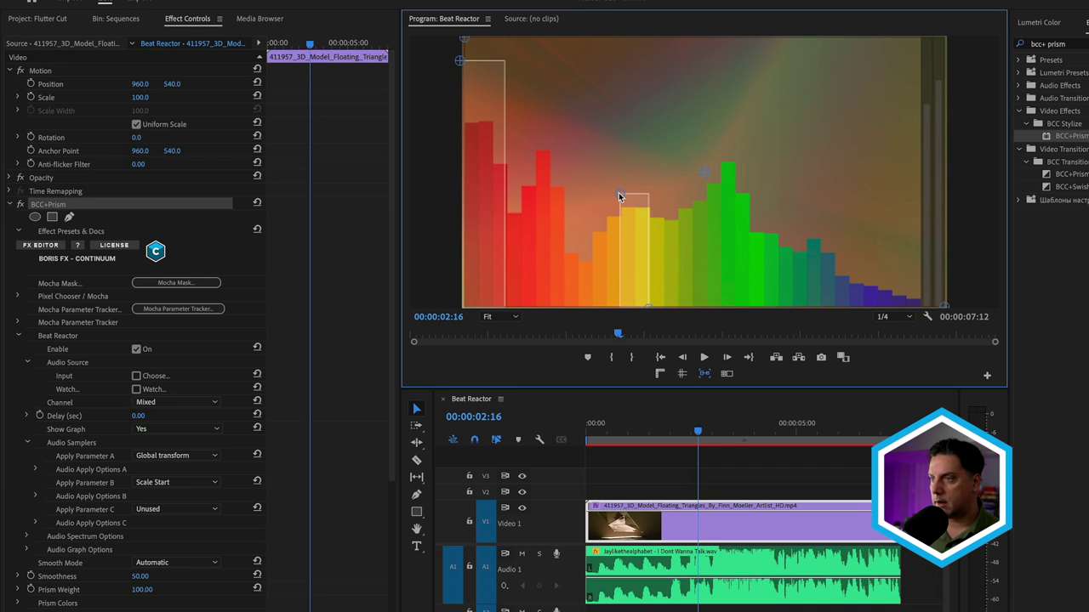
# Scrub through the sequence to preview the reaction, ending at 00:00:06:06.
pyautogui.click(933, 158)
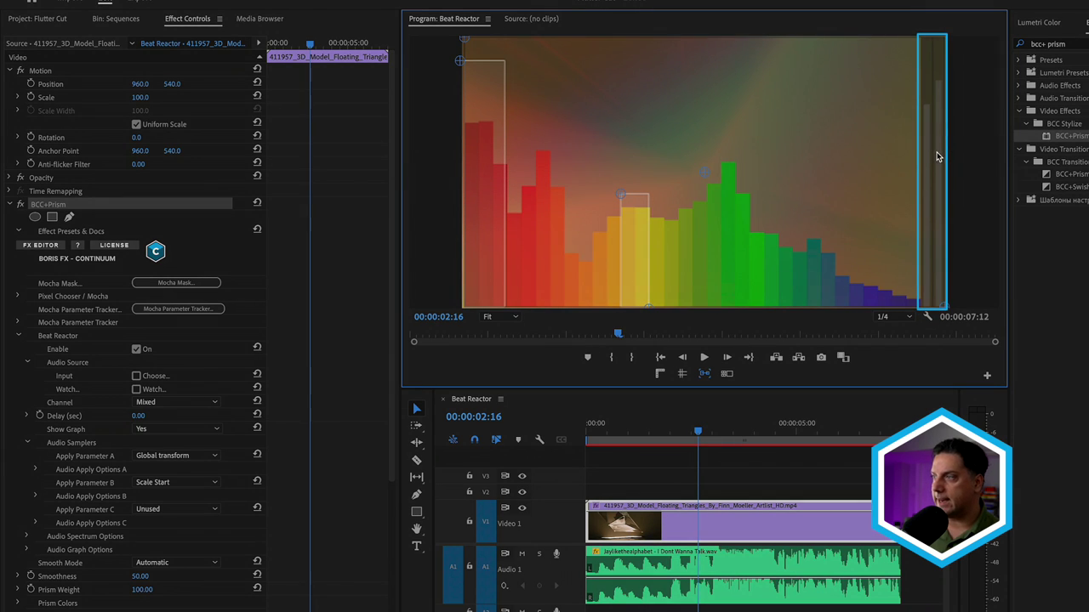
pyautogui.click(651, 434)
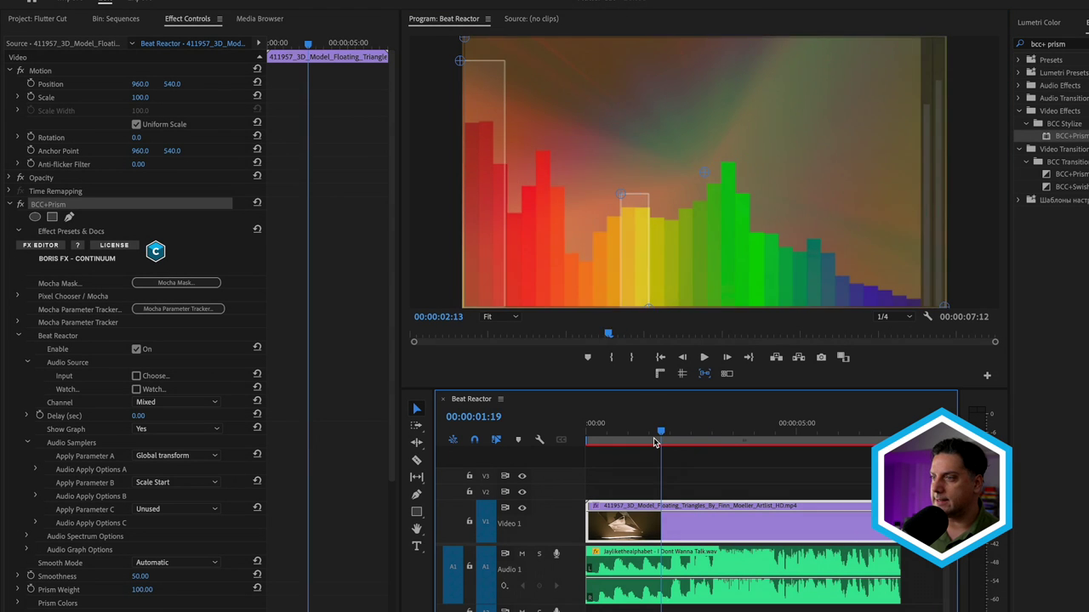
pyautogui.moveTo(661, 435); pyautogui.dragTo(776, 435)
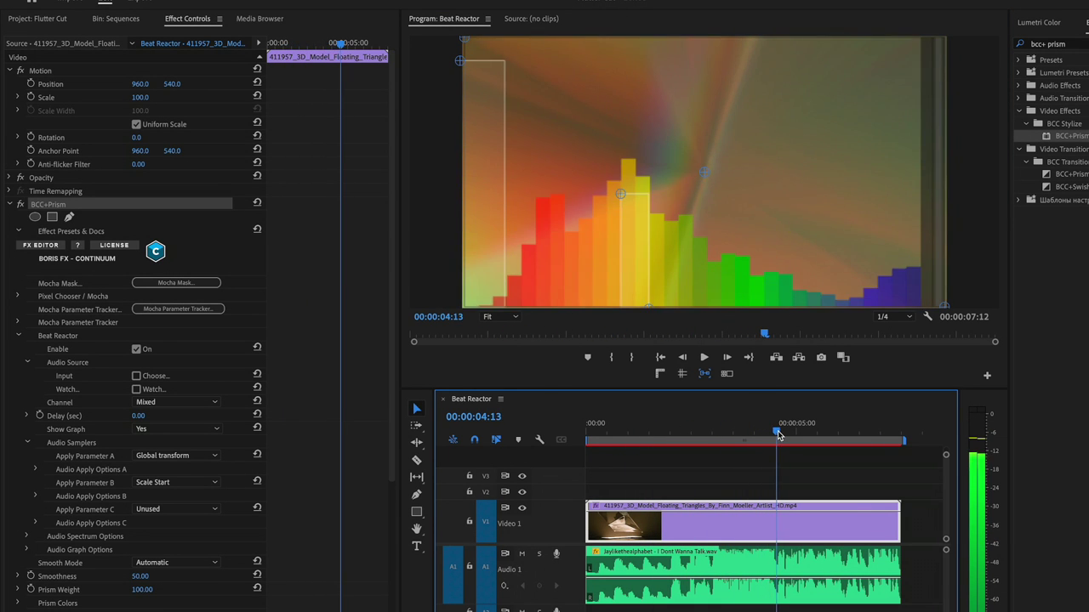
pyautogui.click(625, 176)
pyautogui.click(849, 438)
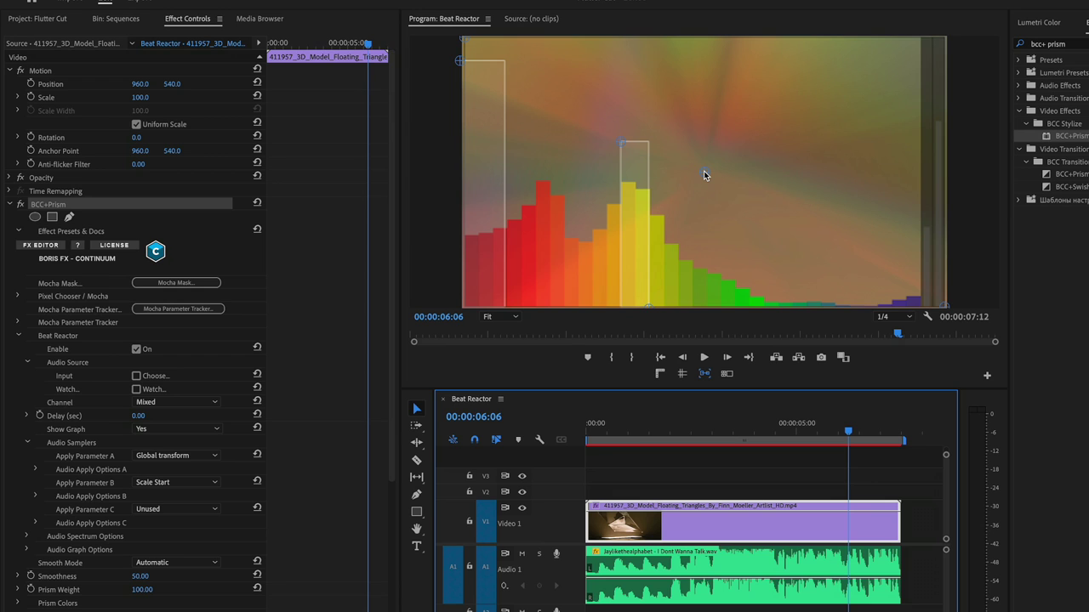
# In Audio Apply Options B, set Output Max to 4, then lower it to 2.00 and rewind.
pyautogui.click(36, 498)
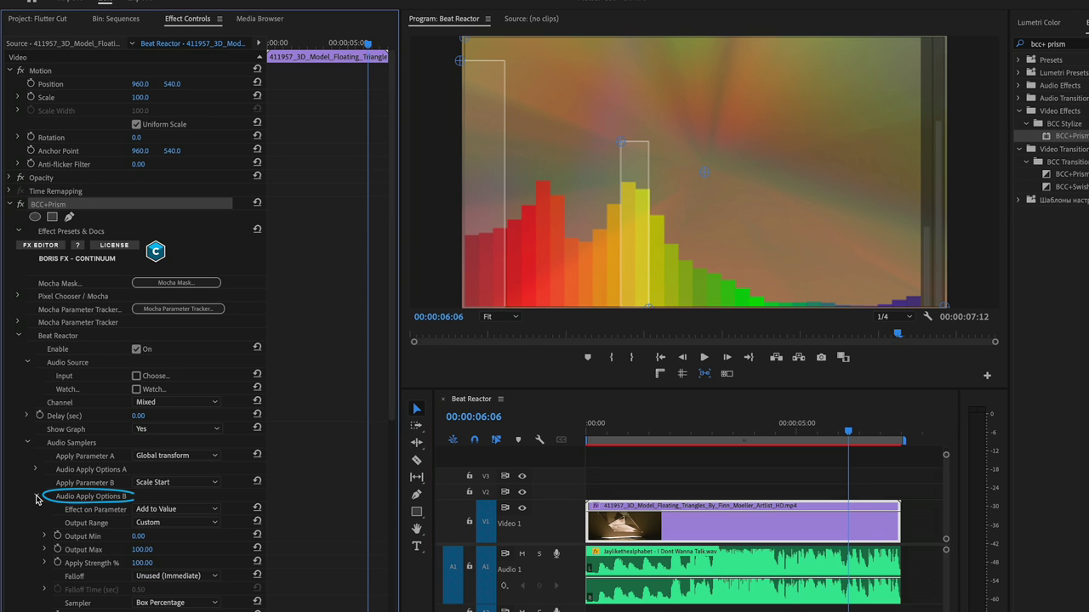
pyautogui.scroll(-5, 374, 443)
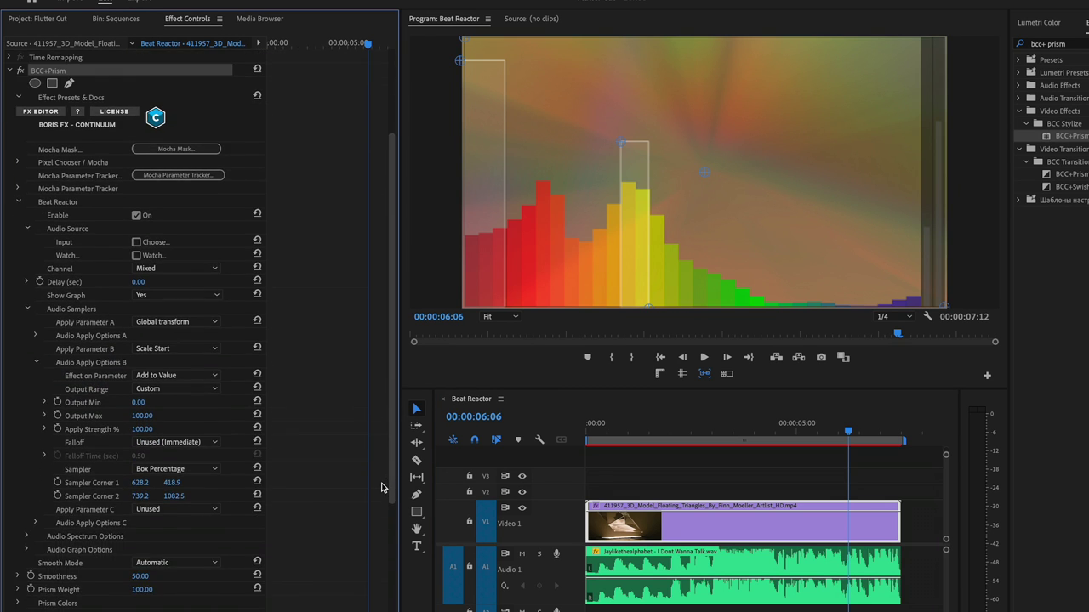
pyautogui.scroll(-1, 381, 487)
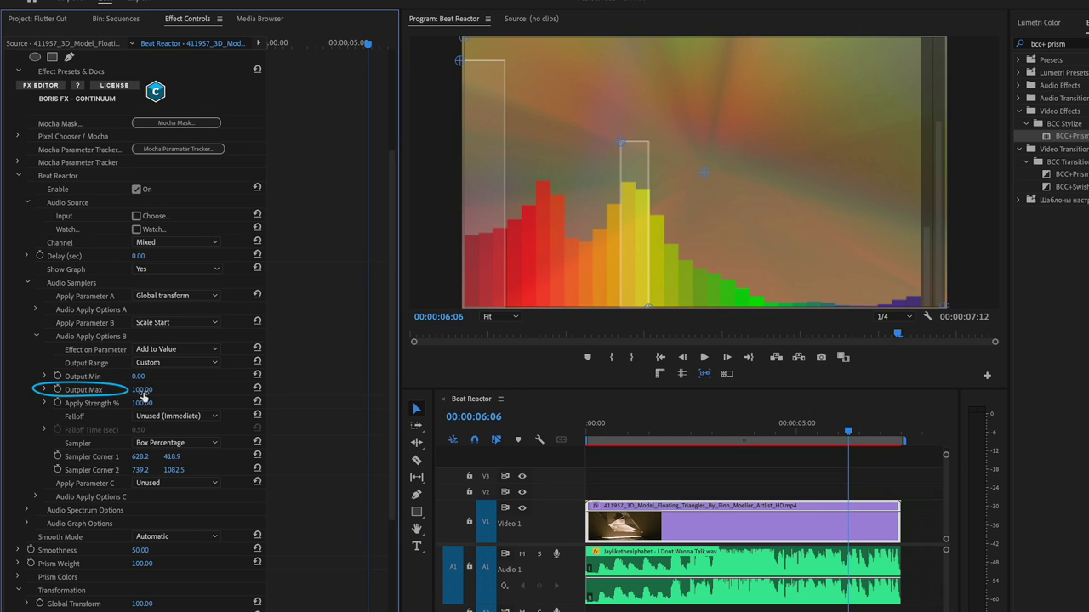
pyautogui.click(145, 390)
pyautogui.write('4')
pyautogui.press('Return')
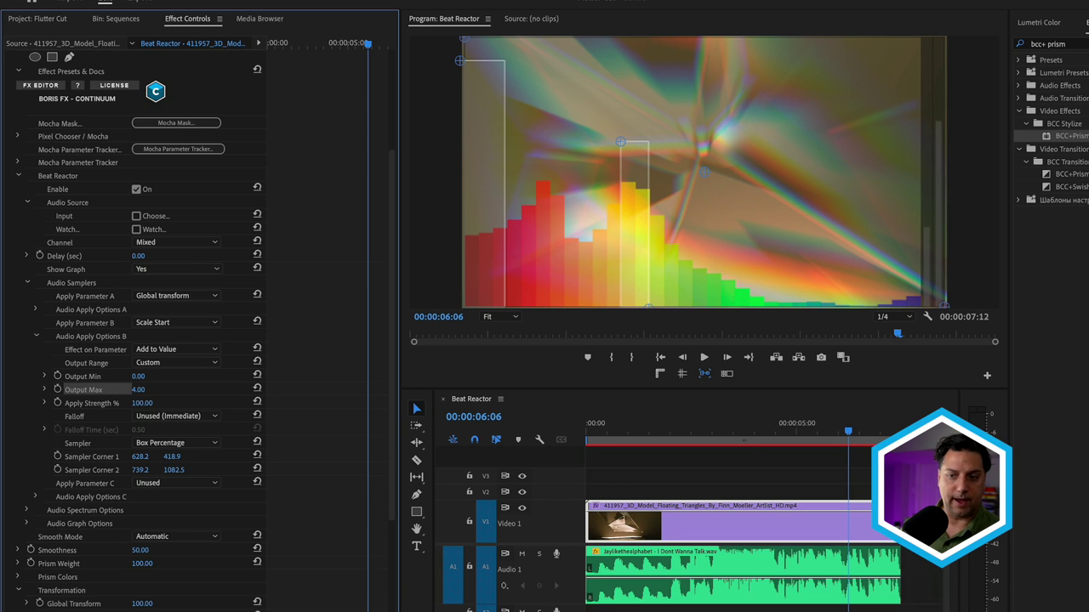
pyautogui.click(142, 389)
pyautogui.write('2')
pyautogui.press('Return')
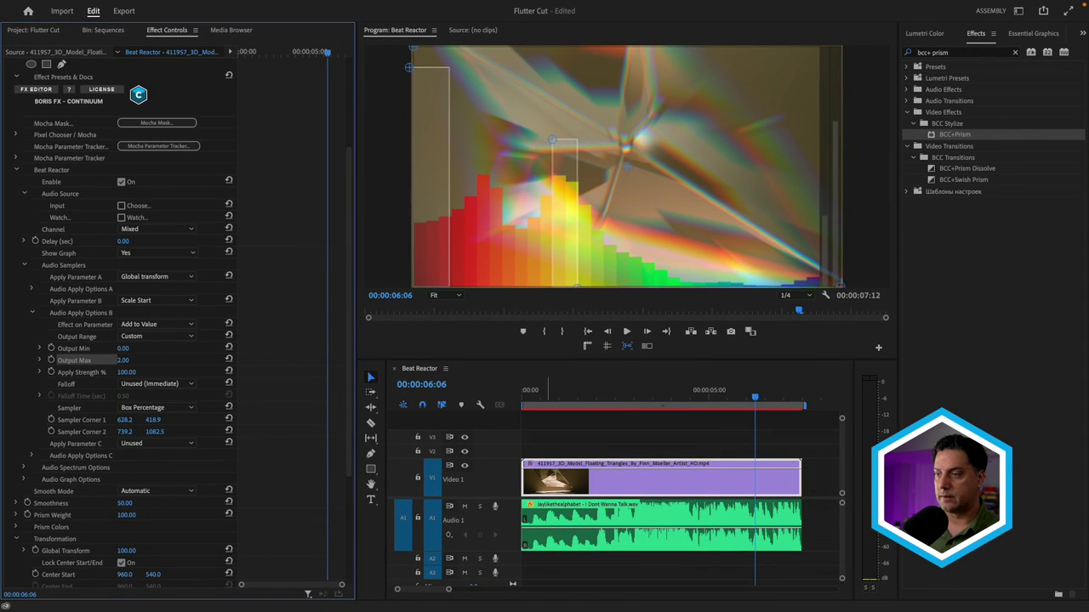
pyautogui.press('Home')
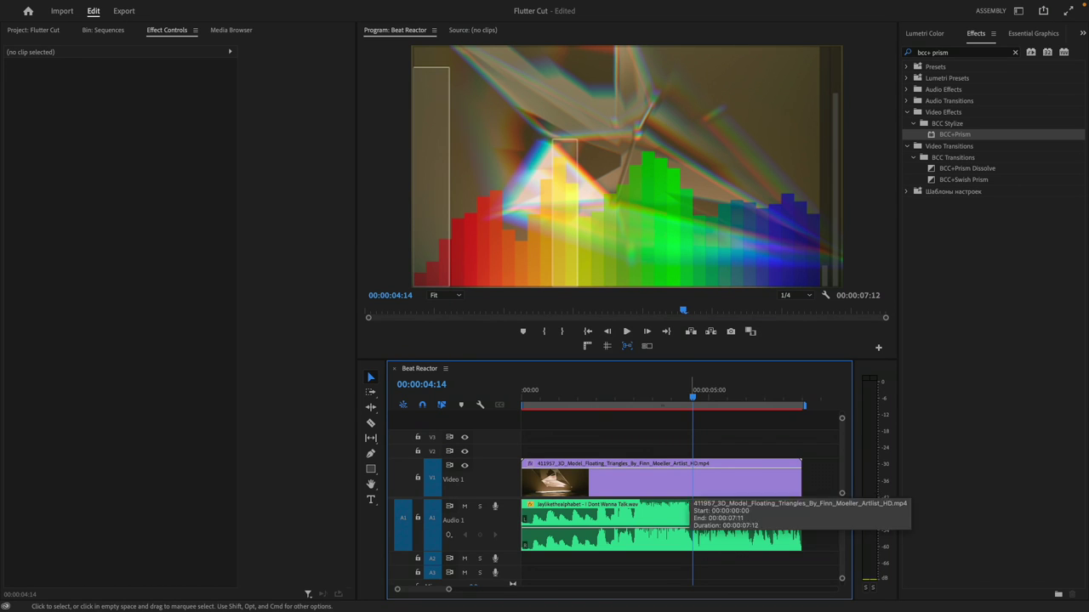
pyautogui.click(680, 481)
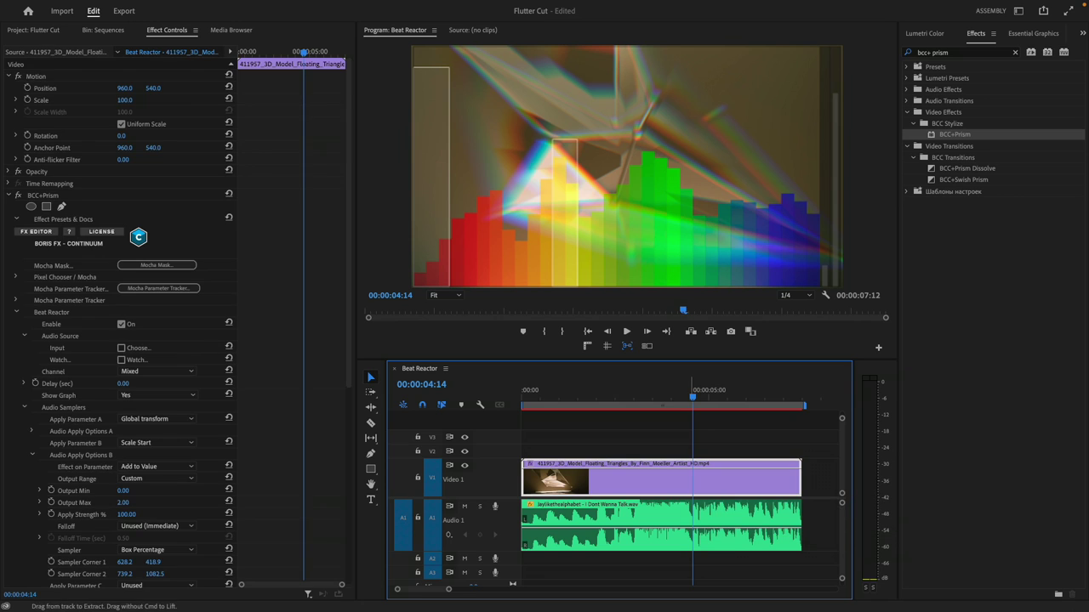
# Set Show Graph to No and switch the Program Monitor playback resolution from 1/4 to Full.
pyautogui.click(127, 395)
pyautogui.click(136, 417)
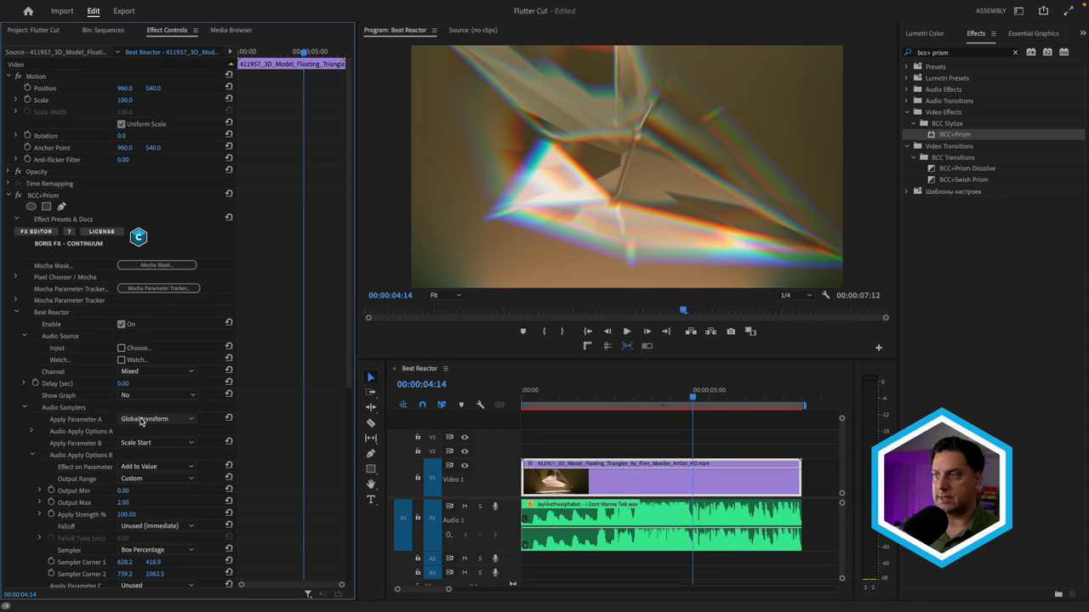
pyautogui.click(793, 296)
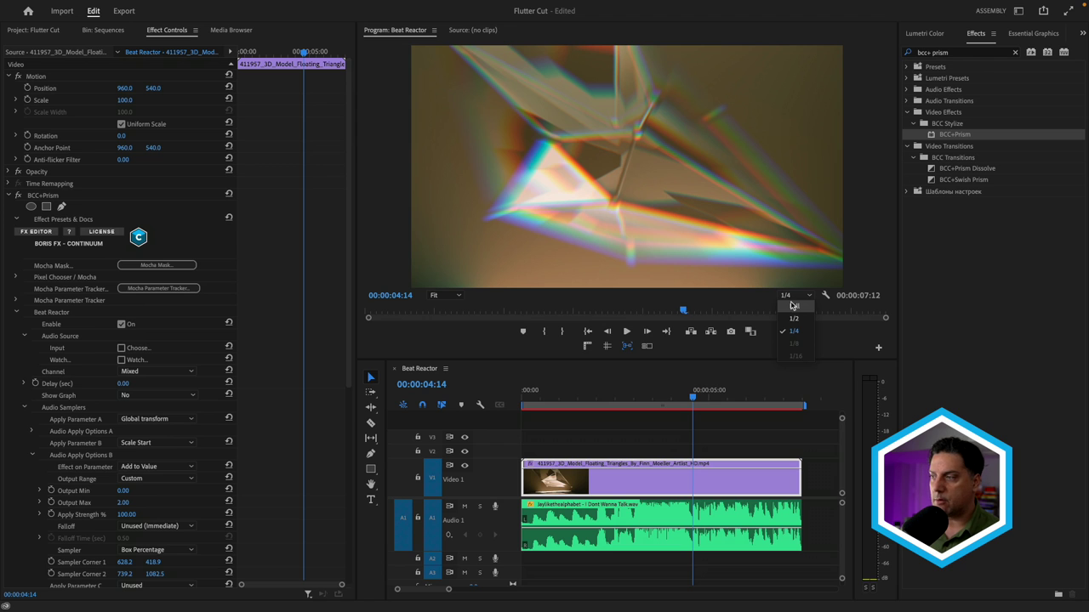
pyautogui.click(793, 305)
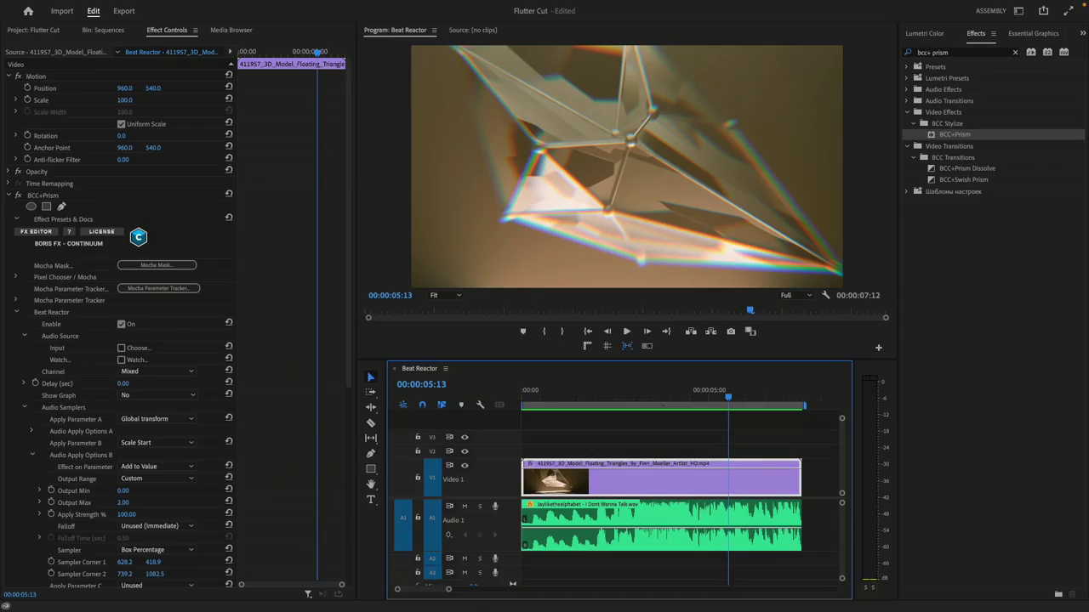
# Set Falloff to Quadratic Soft for samplers B and A, and Delay (sec) to 0.10.
pyautogui.scroll(-3, 119, 323)
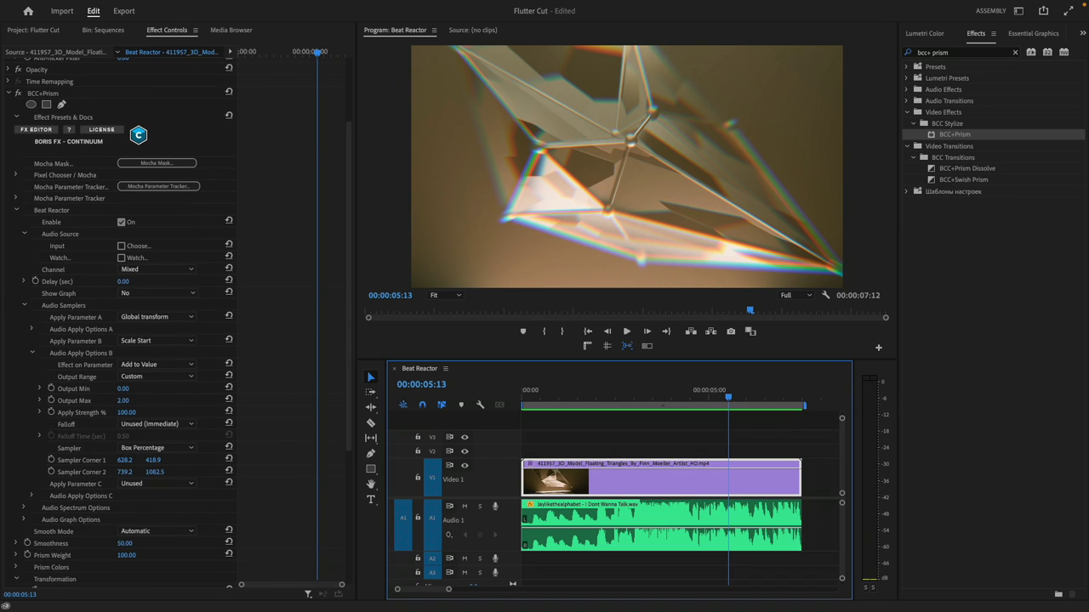
pyautogui.click(145, 424)
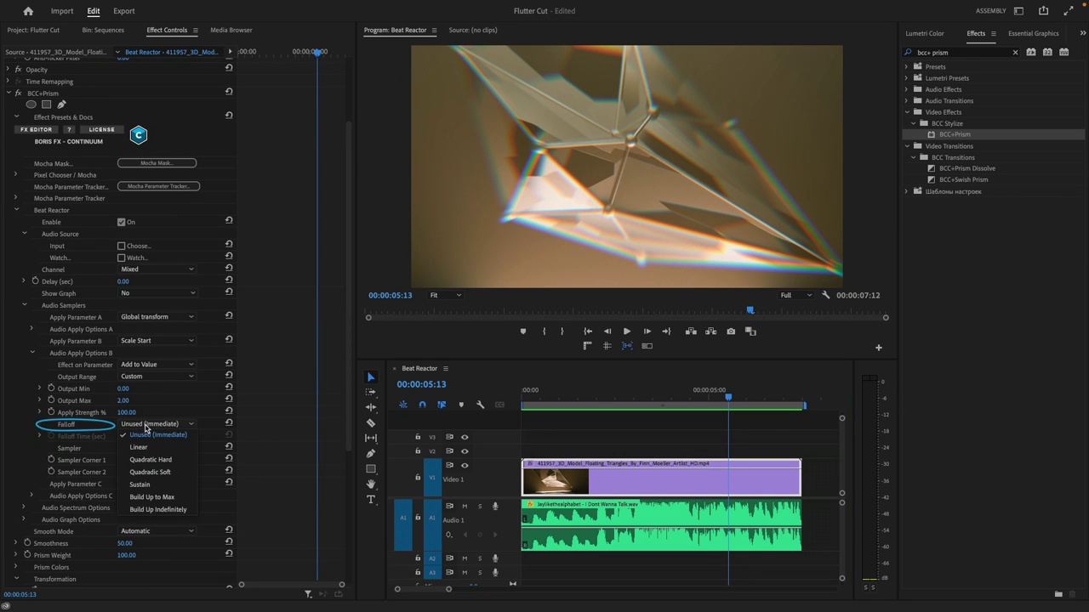
pyautogui.click(146, 471)
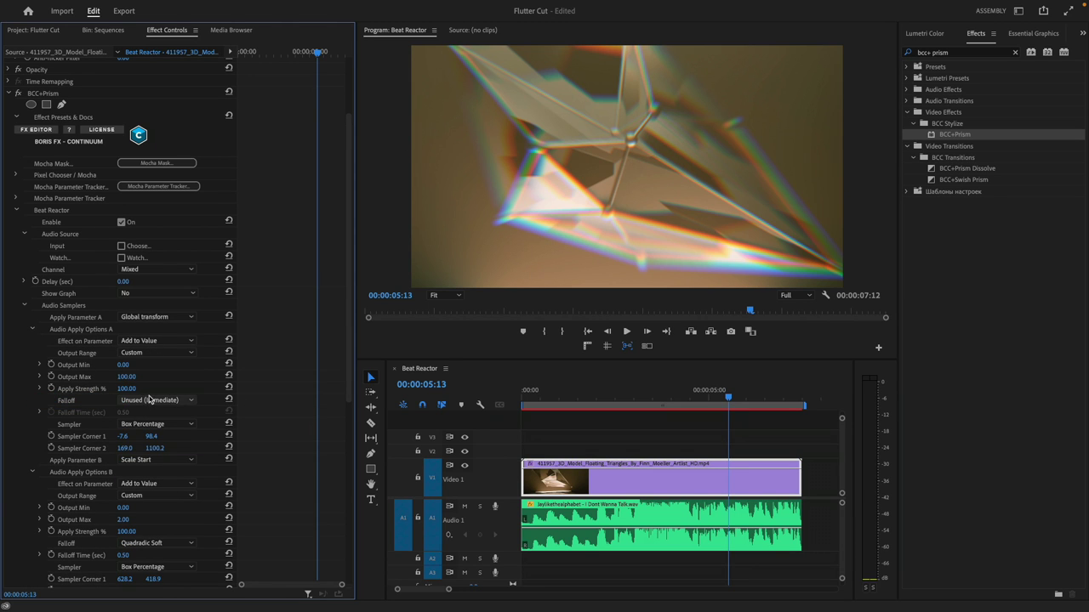
pyautogui.click(150, 402)
pyautogui.click(150, 448)
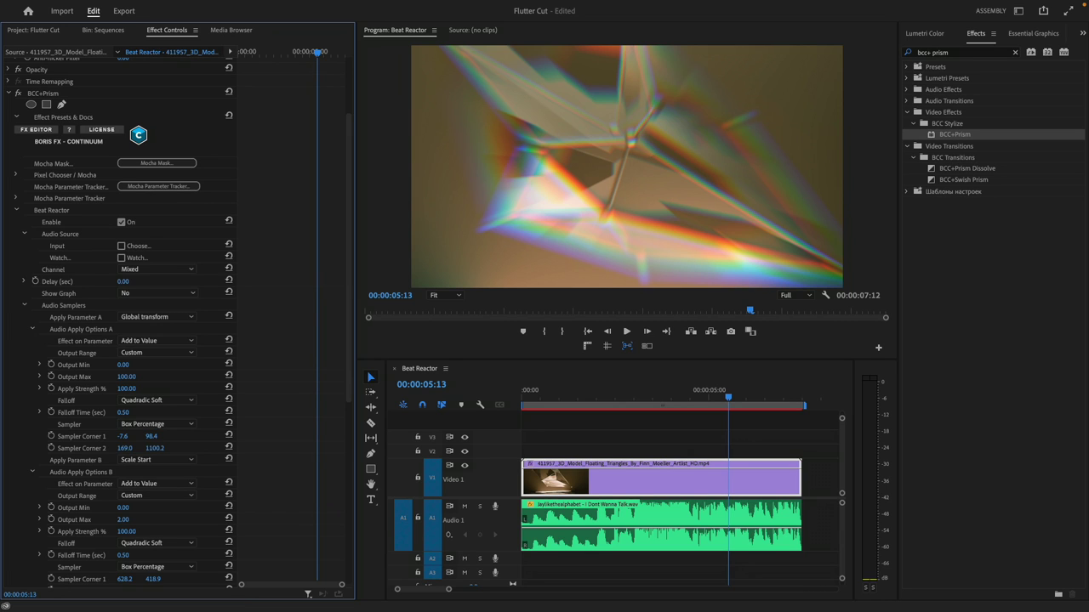
pyautogui.moveTo(124, 282); pyautogui.dragTo(124, 281)
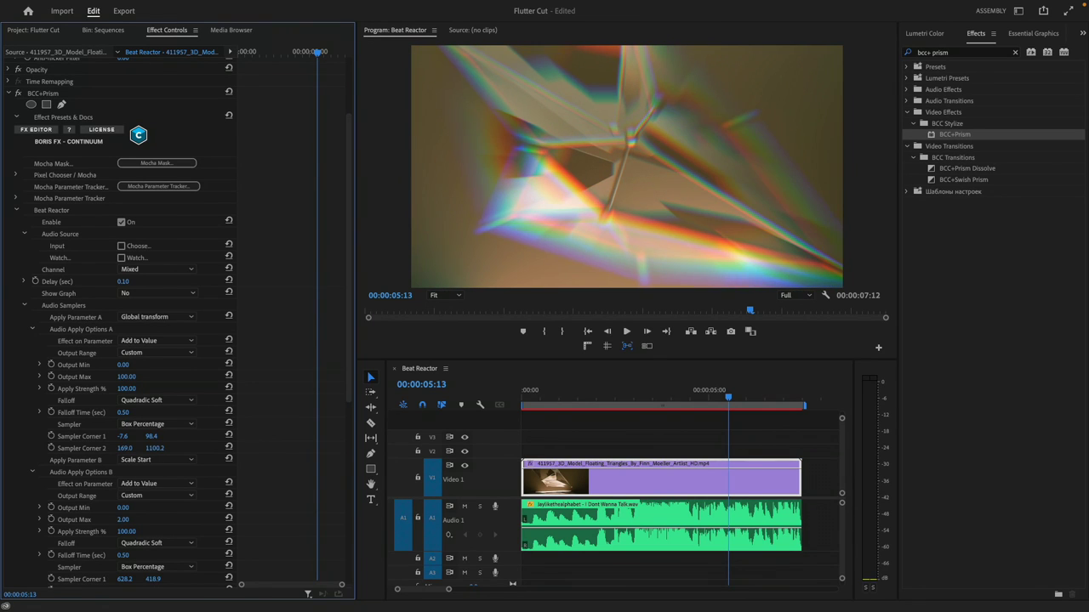